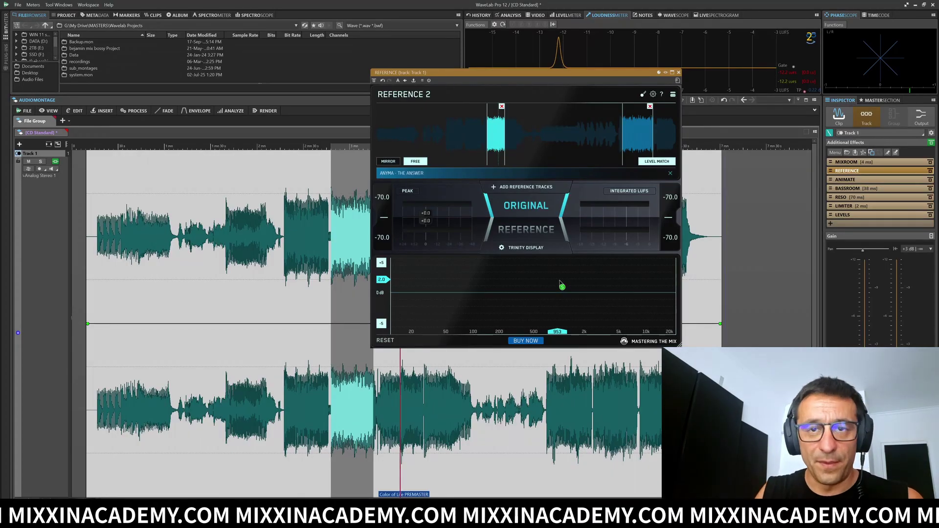
Play the track and examine its tonal balance against the reference in REFERENCE 2's Trinity display.
{"action": "left_click_drag", "start_coordinate": [516, 74], "coordinate": [571, 121]}
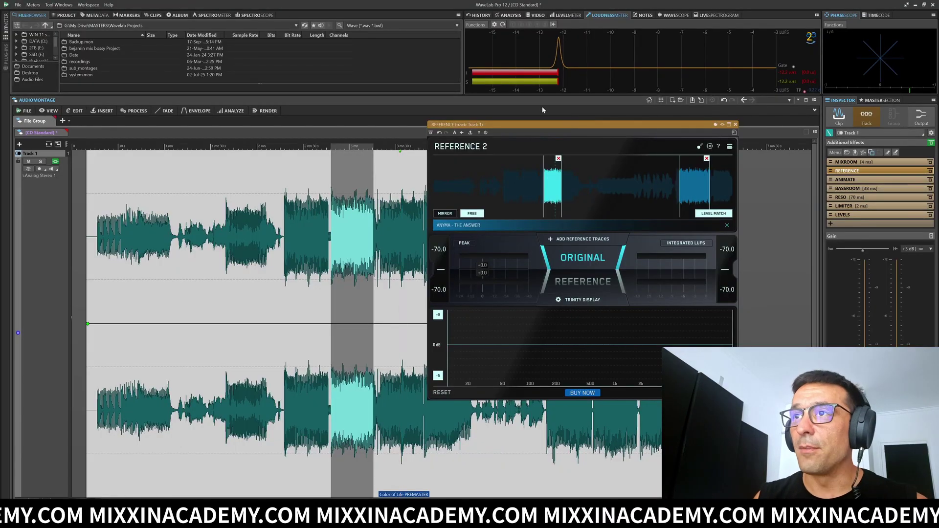
{"action": "left_click_drag", "start_coordinate": [549, 124], "coordinate": [572, 104]}
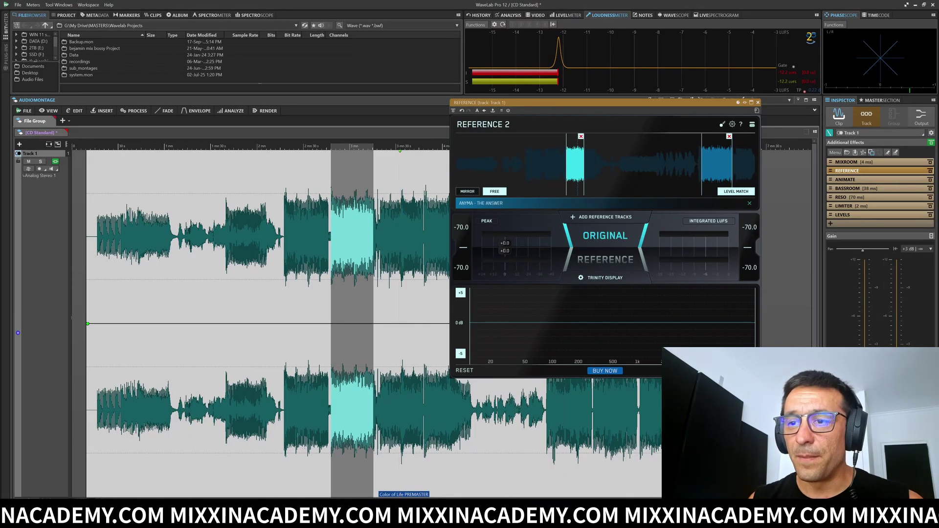
{"action": "key", "text": "space"}
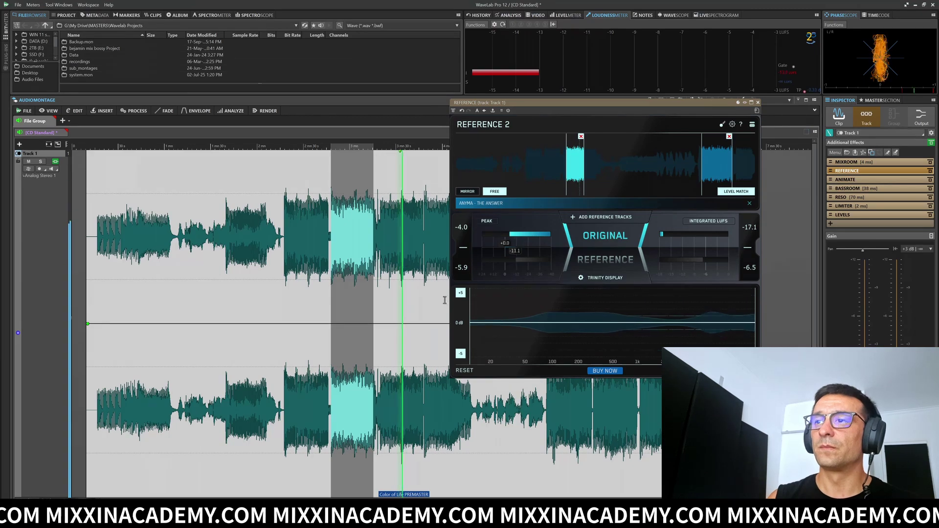
{"action": "left_click", "coordinate": [602, 277]}
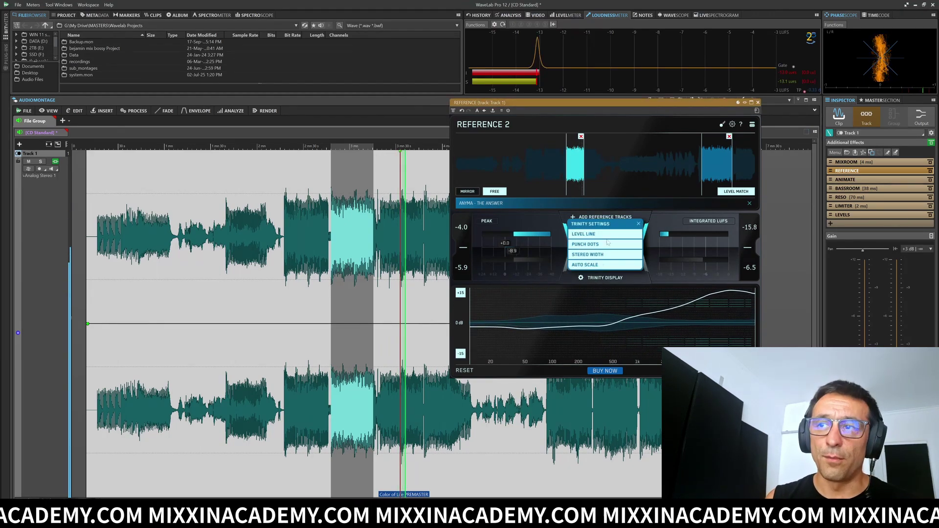
{"action": "left_click", "coordinate": [645, 282]}
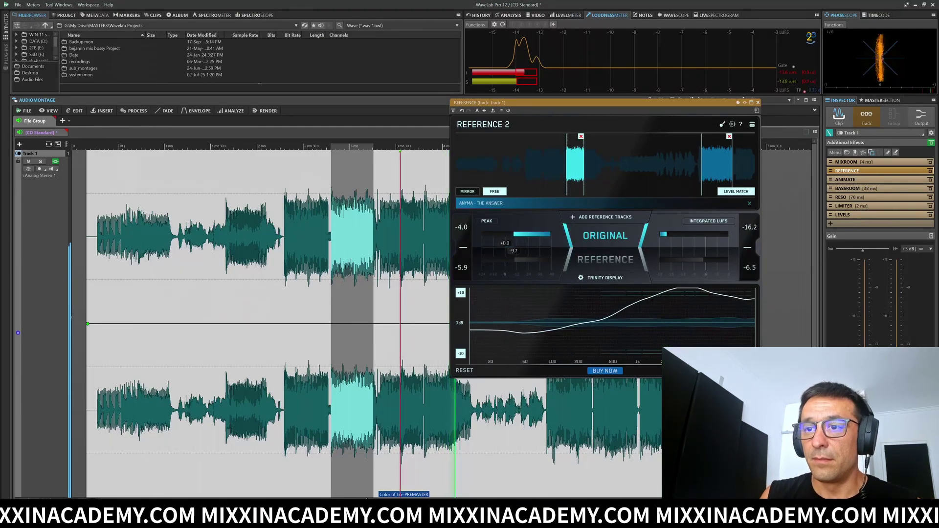
Open MIXROOM beside REFERENCE 2 and play the track from the start of the selected section.
{"action": "left_click", "coordinate": [332, 356]}
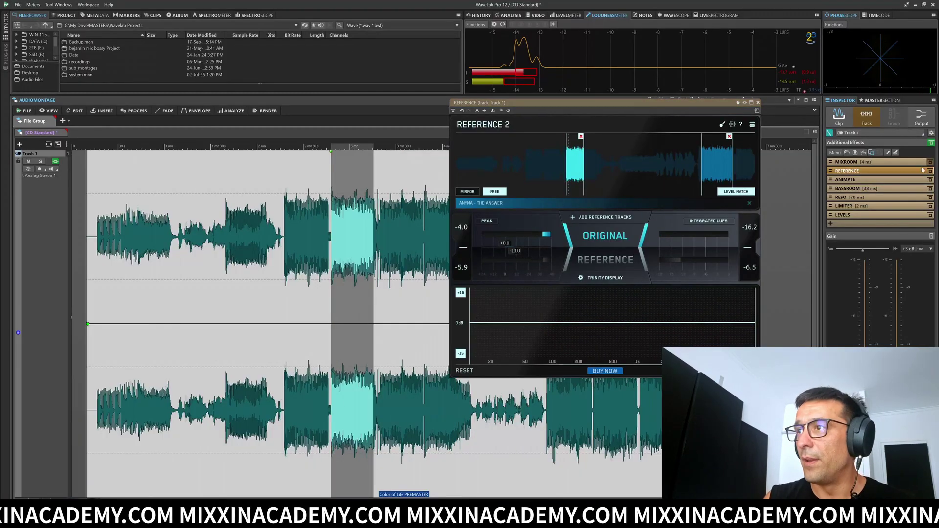
{"action": "left_click", "coordinate": [869, 163]}
{"action": "left_click_drag", "start_coordinate": [651, 155], "coordinate": [387, 108]}
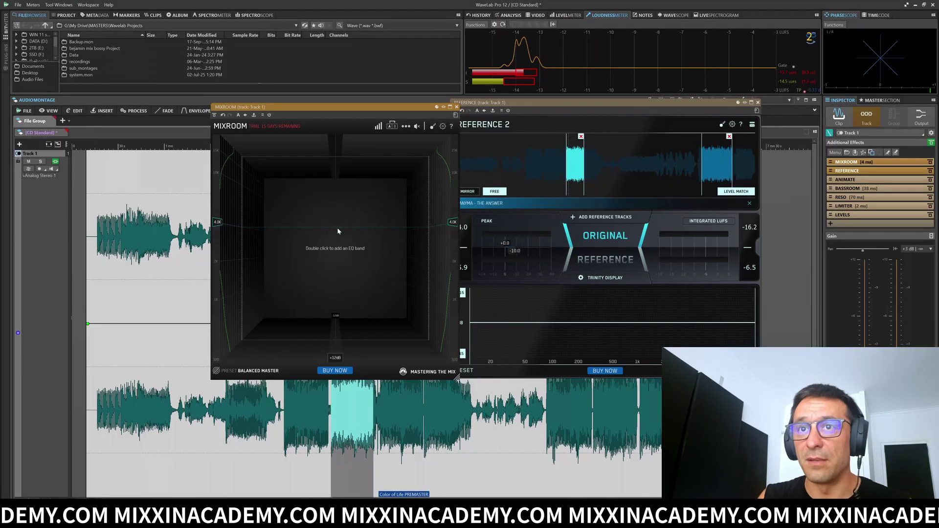
{"action": "key", "text": "space"}
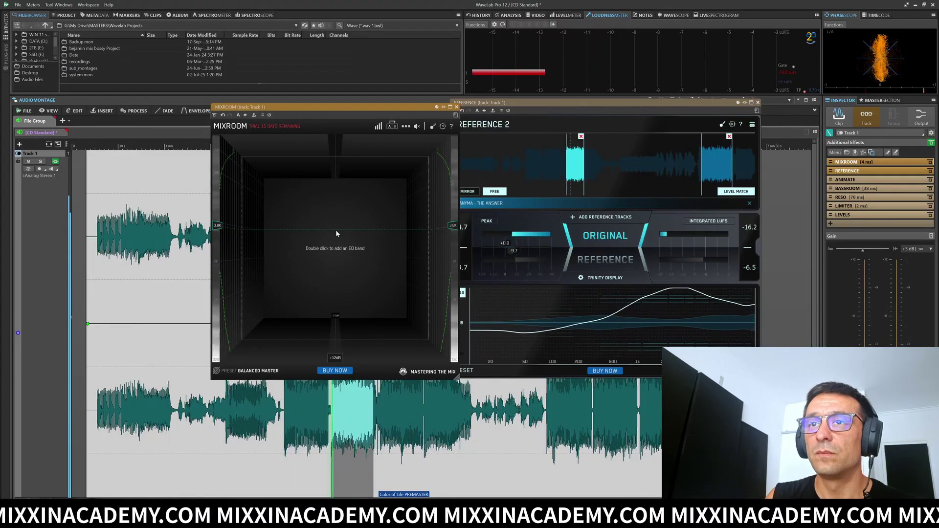
Add an EQ band at about 3930 Hz in MIXROOM and boost it to +4.0 dB.
{"action": "double_click", "coordinate": [336, 233]}
{"action": "mouse_move", "coordinate": [387, 230]}
{"action": "left_mouse_down"}
{"action": "mouse_move", "coordinate": [388, 210]}
{"action": "mouse_move", "coordinate": [388, 231]}
{"action": "left_mouse_up"}
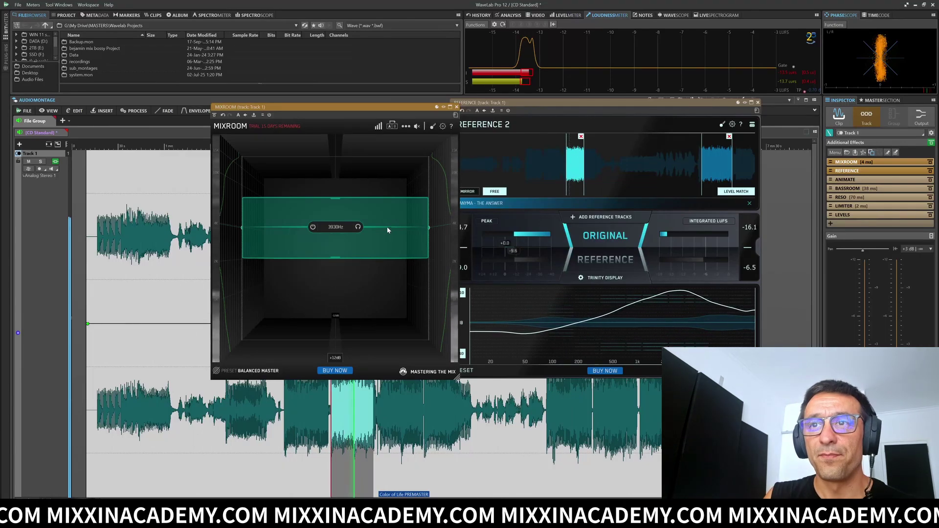
{"action": "left_click_drag", "start_coordinate": [387, 212], "coordinate": [388, 238]}
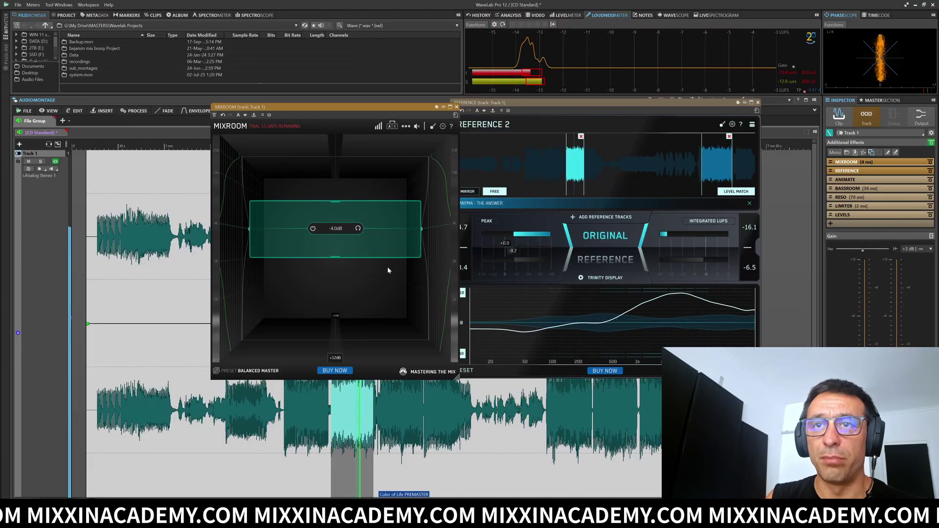
{"action": "left_click_drag", "start_coordinate": [387, 225], "coordinate": [388, 190]}
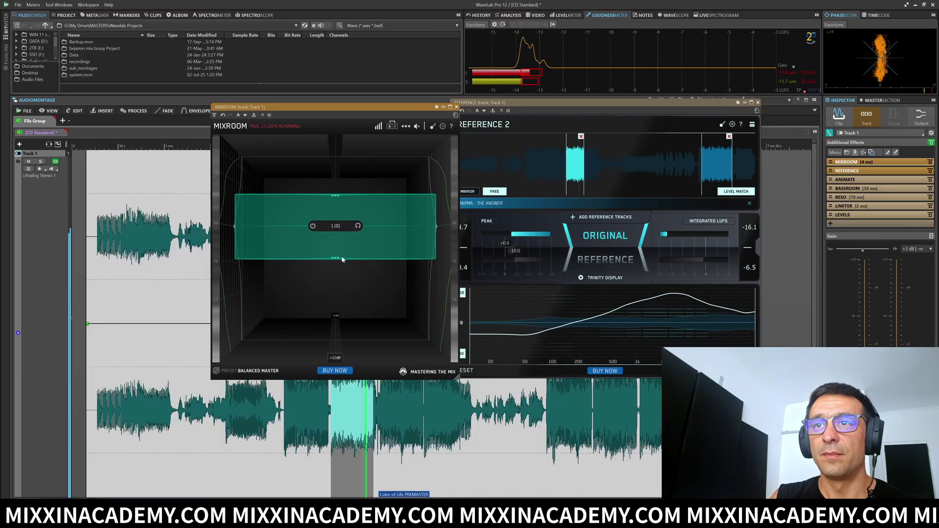
Widen MIXROOM's boosted band, lower its frequency to about 3250 Hz, and move the REFERENCE window clear of MIXROOM.
{"action": "left_click_drag", "start_coordinate": [341, 259], "coordinate": [342, 274]}
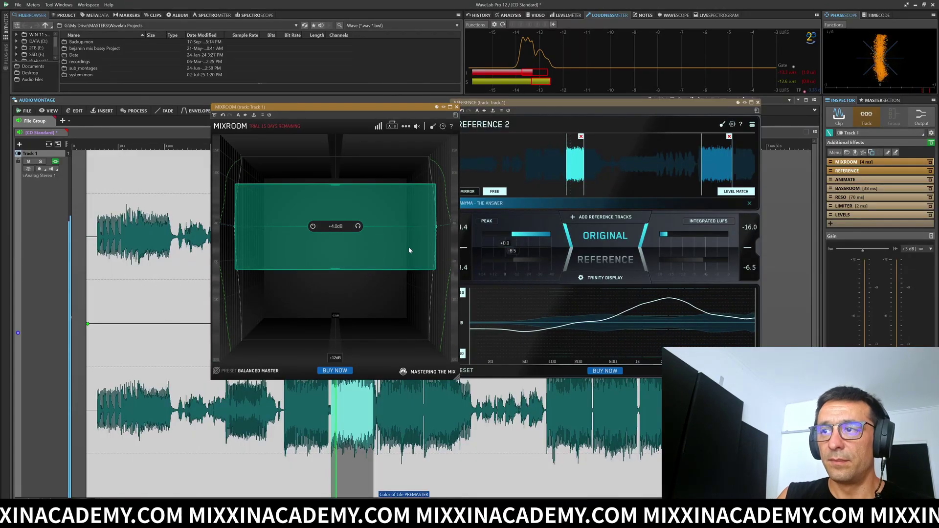
{"action": "left_click_drag", "start_coordinate": [395, 227], "coordinate": [396, 240]}
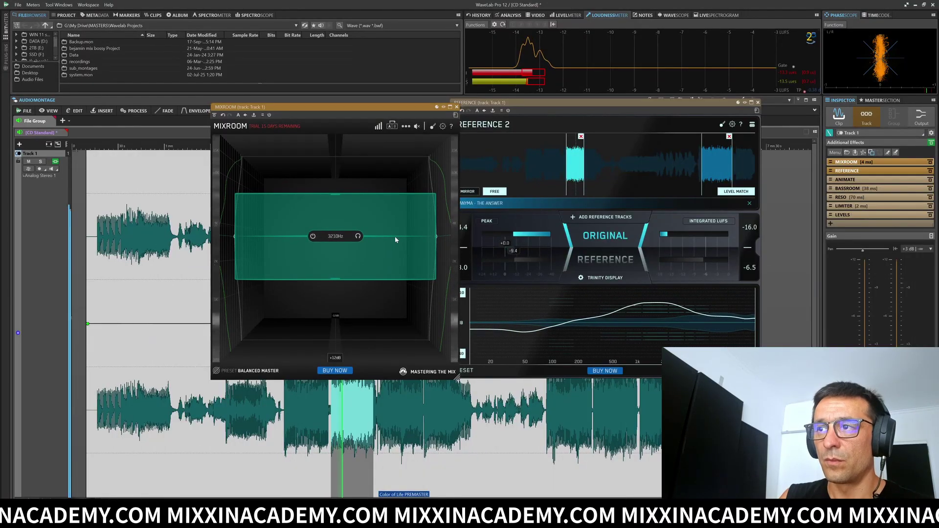
{"action": "left_click_drag", "start_coordinate": [396, 240], "coordinate": [396, 238]}
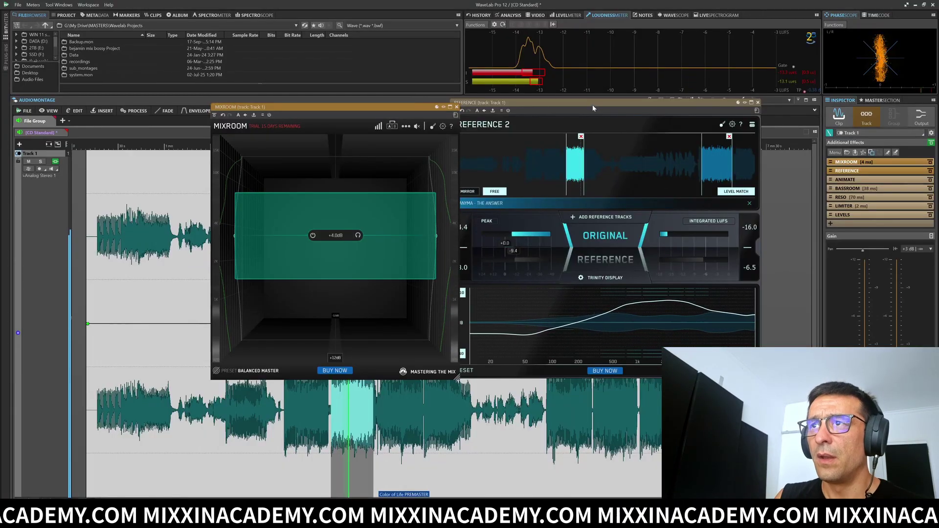
{"action": "left_click_drag", "start_coordinate": [593, 108], "coordinate": [621, 107]}
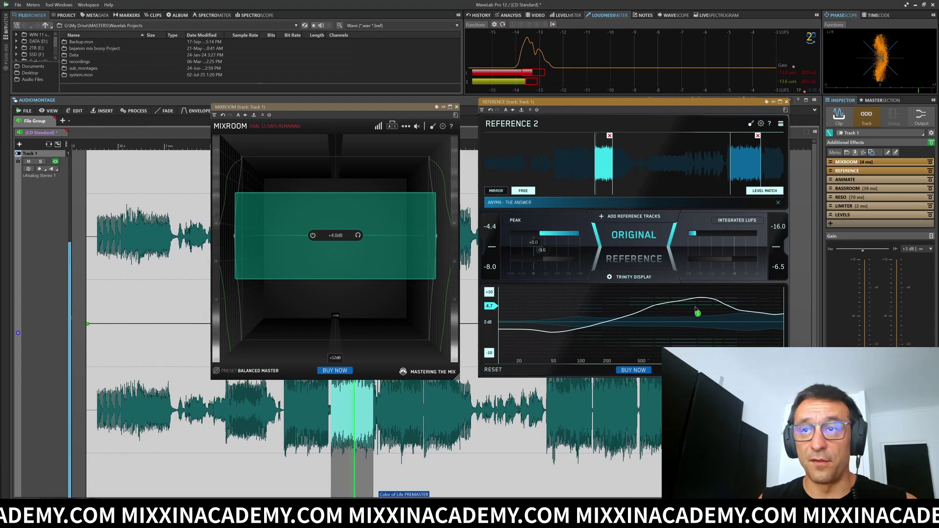
Try cutting the 3250 Hz band to -4.0 dB and undo the change.
{"action": "left_click", "coordinate": [412, 244]}
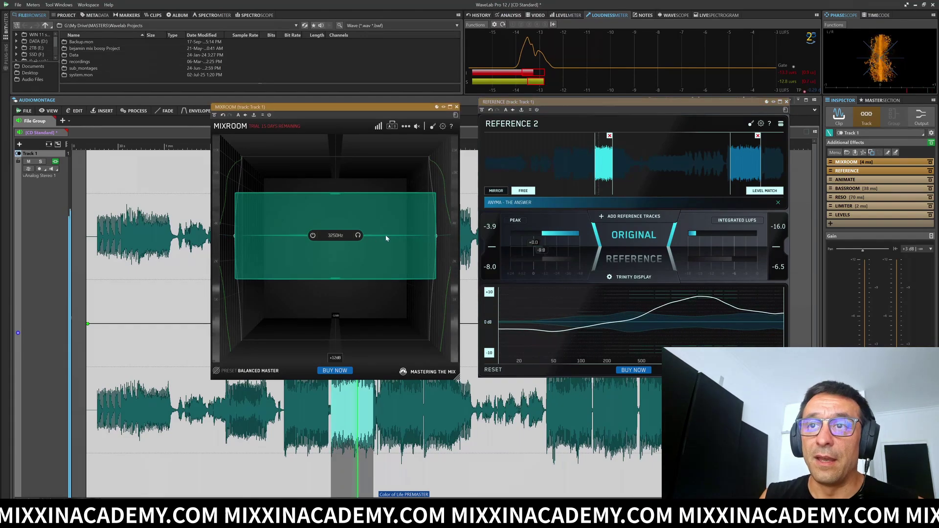
{"action": "left_click_drag", "start_coordinate": [389, 213], "coordinate": [391, 259]}
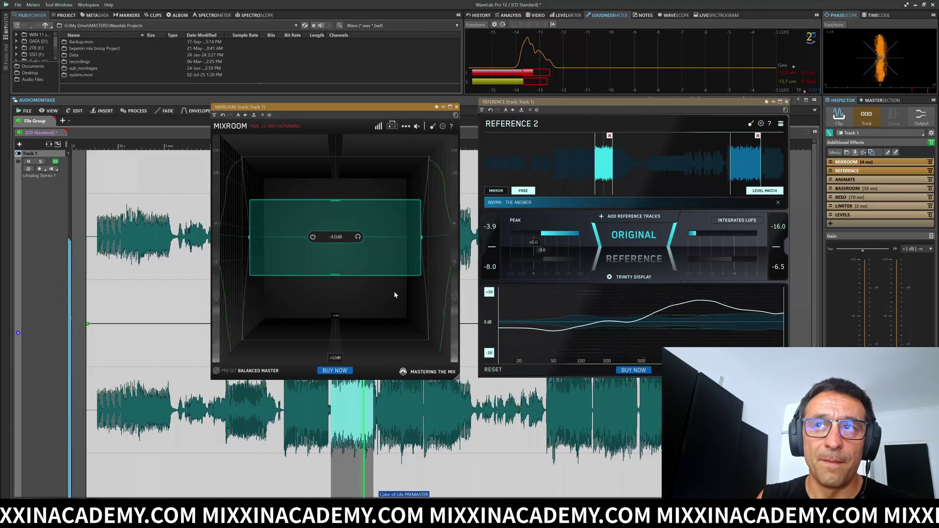
{"action": "key", "text": "ctrl+z"}
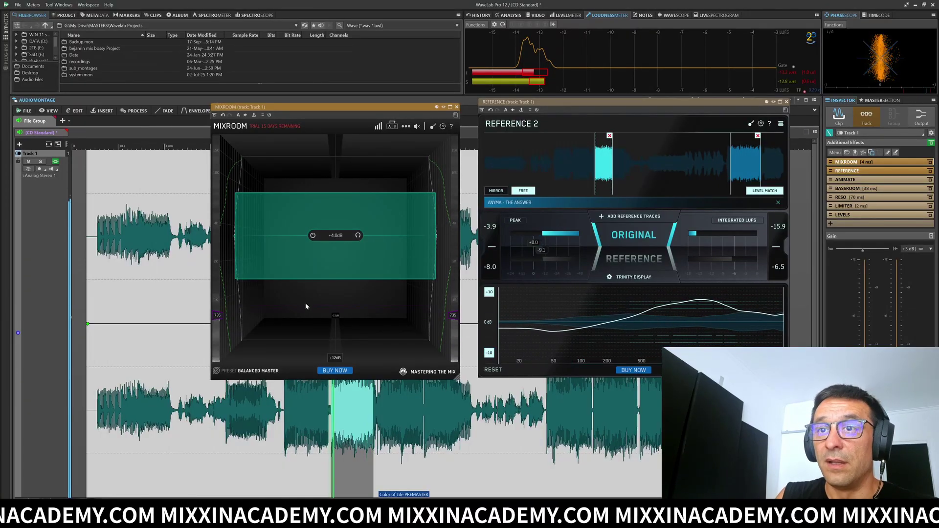
Add a second, low-mid EQ band in MIXROOM, cut it to -4.0 dB and compare the low mids in REFERENCE 2.
{"action": "left_click", "coordinate": [296, 324]}
{"action": "scroll", "coordinate": [293, 345], "scroll_direction": "down", "scroll_amount": 4}
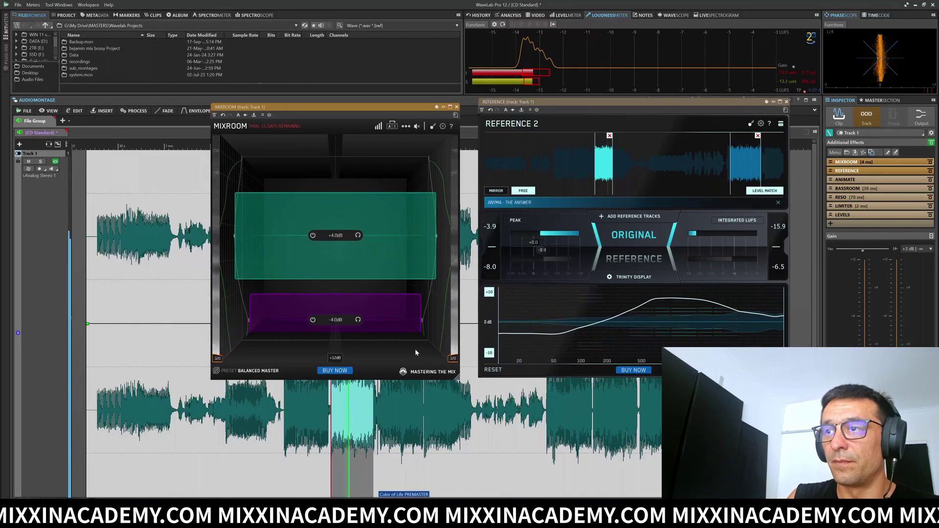
{"action": "mouse_move", "coordinate": [580, 334]}
{"action": "left_click_drag", "start_coordinate": [579, 334], "coordinate": [517, 338]}
{"action": "left_click", "coordinate": [408, 320]}
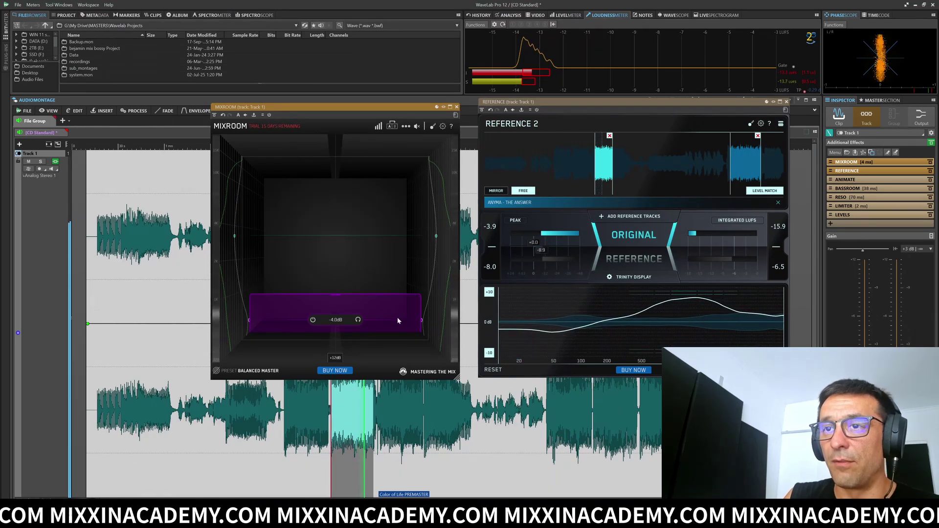
Try boosting MIXROOM's low-mid band to +4.0 dB while shifting its frequency.
{"action": "left_click_drag", "start_coordinate": [395, 310], "coordinate": [387, 166]}
{"action": "left_click_drag", "start_coordinate": [390, 133], "coordinate": [391, 133]}
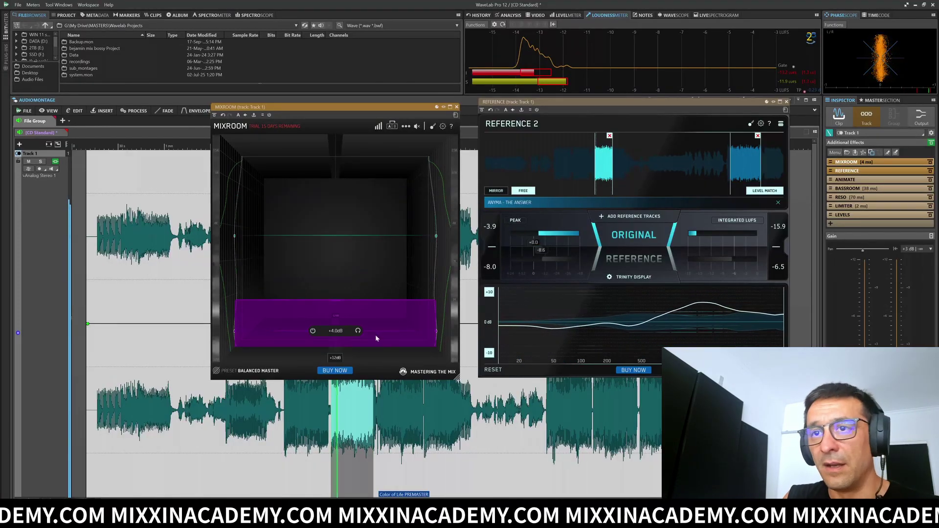
{"action": "mouse_move", "coordinate": [383, 332]}
{"action": "left_mouse_down"}
{"action": "mouse_move", "coordinate": [382, 354]}
{"action": "mouse_move", "coordinate": [391, 319]}
{"action": "left_mouse_up"}
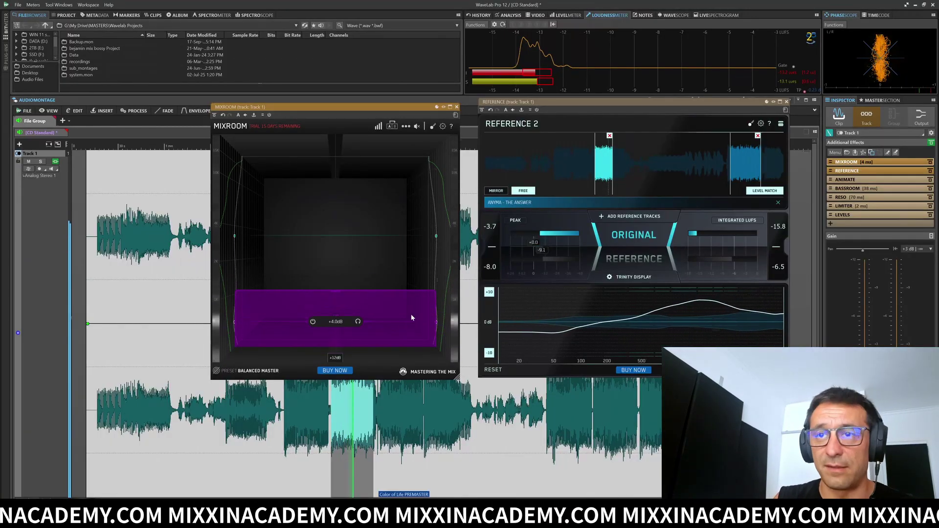
Set MIXROOM's low-mid band gain to 0.0 dB and bypass that band.
{"action": "left_click", "coordinate": [338, 236]}
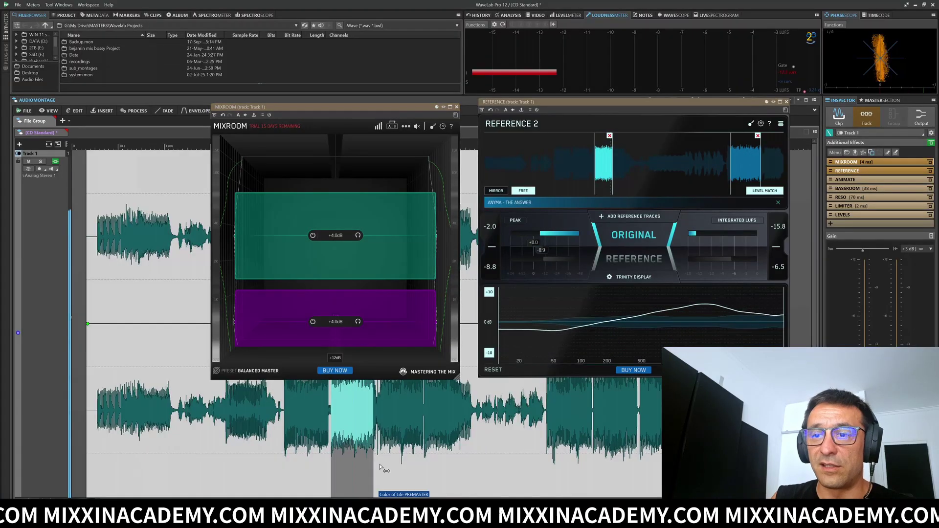
{"action": "left_click", "coordinate": [314, 321]}
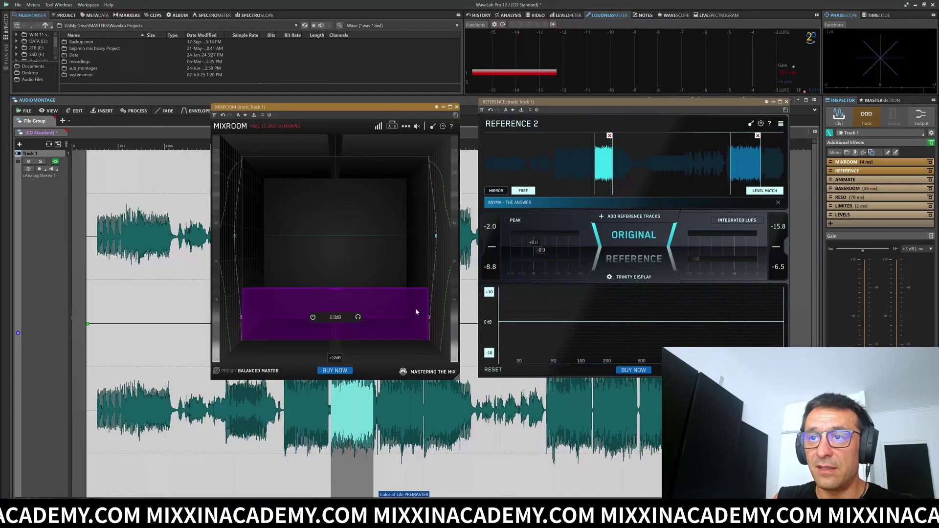
{"action": "left_click", "coordinate": [313, 318]}
{"action": "left_click", "coordinate": [313, 318]}
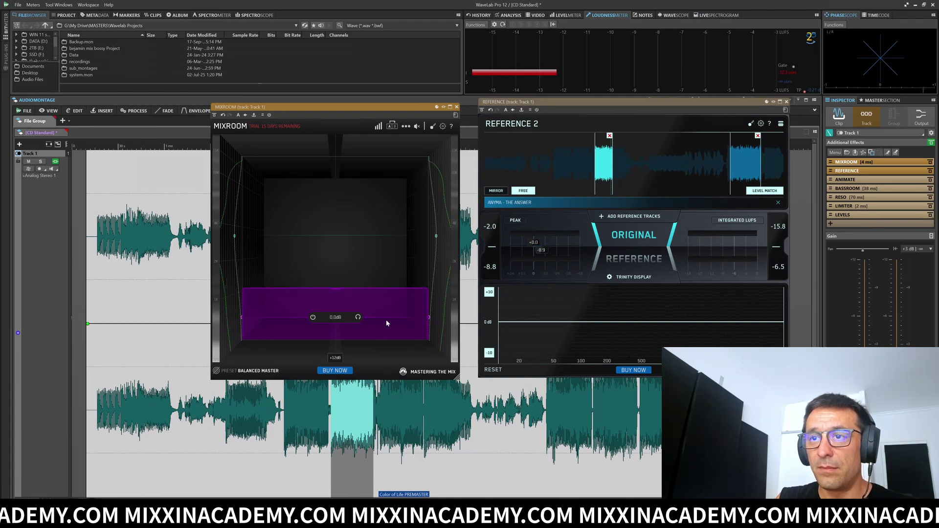
{"action": "left_click_drag", "start_coordinate": [428, 316], "coordinate": [422, 318]}
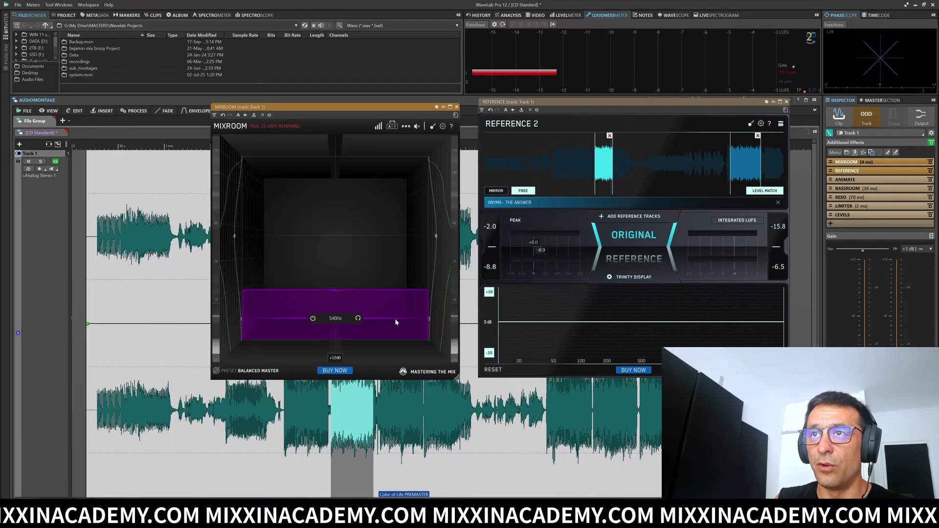
{"action": "left_click", "coordinate": [313, 318]}
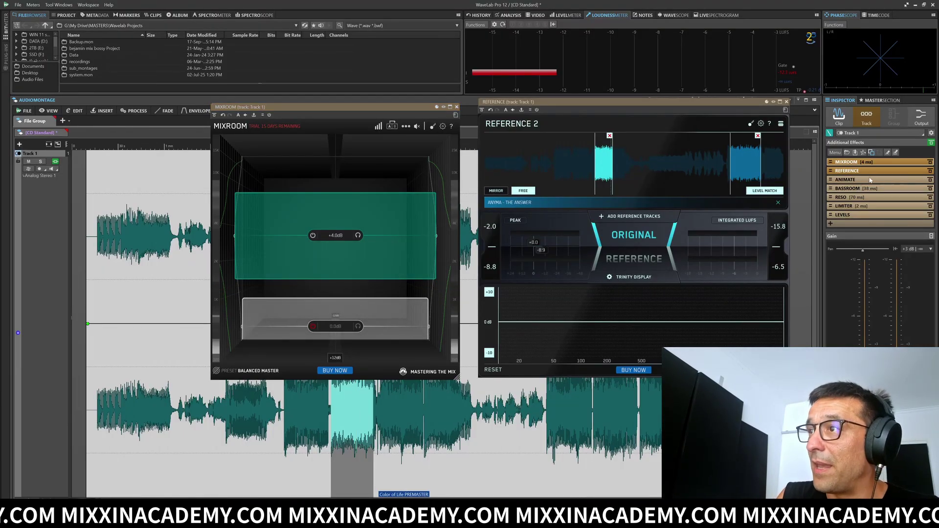
Move BASSROOM ahead of REFERENCE in Track 1's effects chain, open it over MIXROOM and start playback.
{"action": "left_click_drag", "start_coordinate": [858, 170], "coordinate": [863, 172]}
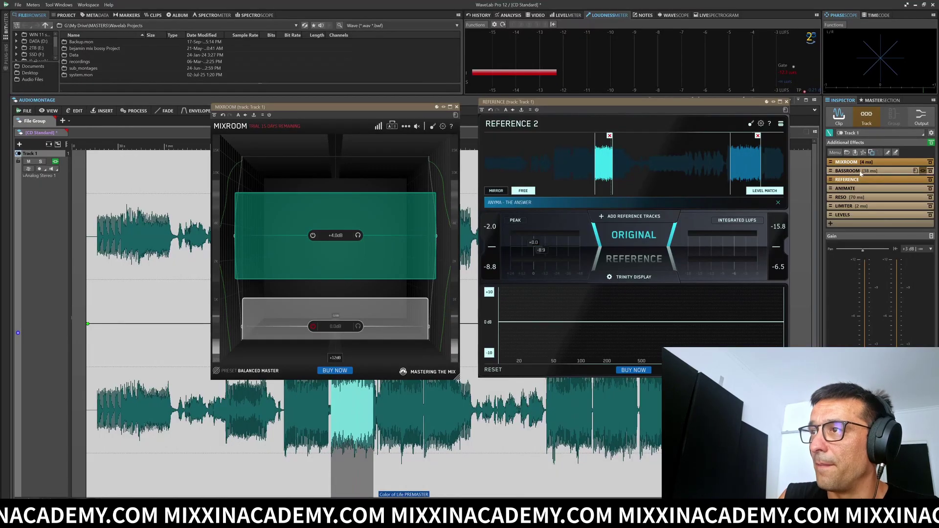
{"action": "left_click", "coordinate": [870, 181]}
{"action": "left_click", "coordinate": [879, 171]}
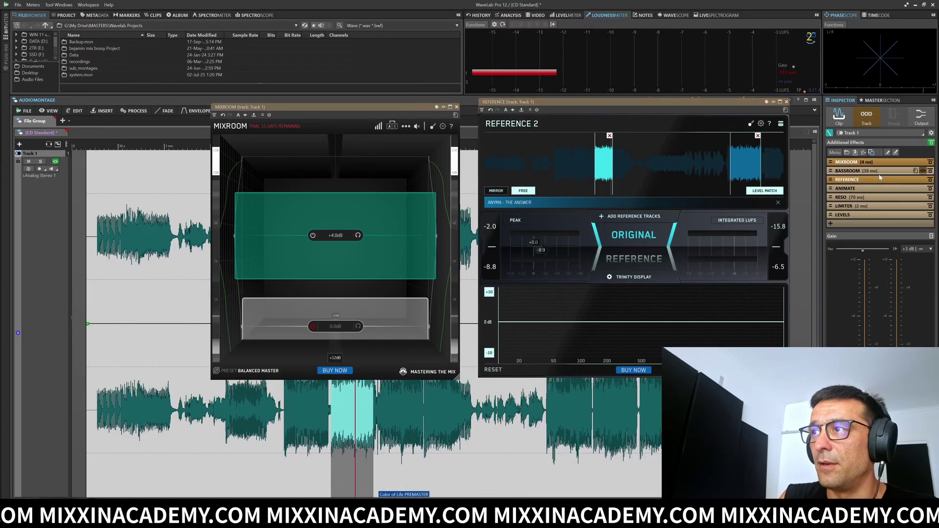
{"action": "left_click_drag", "start_coordinate": [335, 90], "coordinate": [356, 114]}
{"action": "key", "text": "space"}
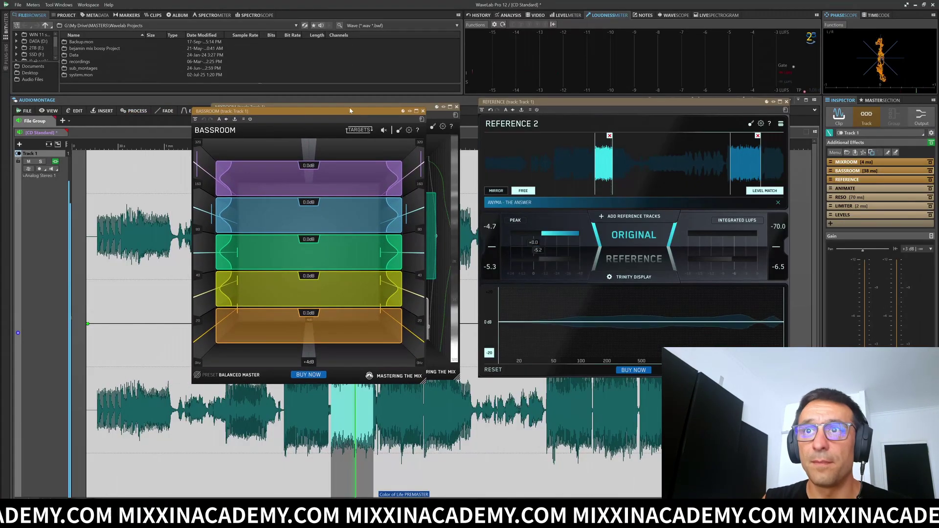
Set BASSROOM's bands from lowest to highest to -4.0, -4.0, -3.0, +0.8 and +3.2 dB, and bring MIXROOM back to the front.
{"action": "left_click", "coordinate": [302, 268]}
{"action": "left_click", "coordinate": [337, 321]}
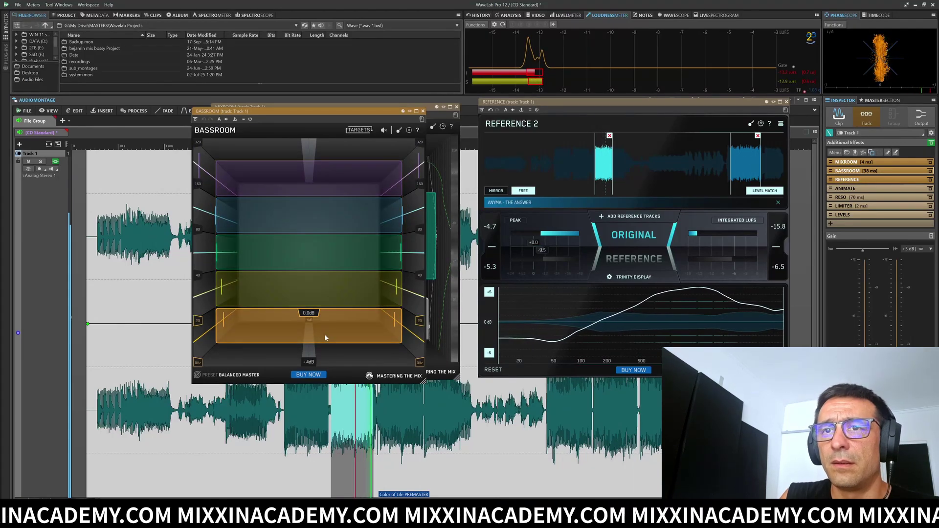
{"action": "left_click_drag", "start_coordinate": [342, 331], "coordinate": [345, 365]}
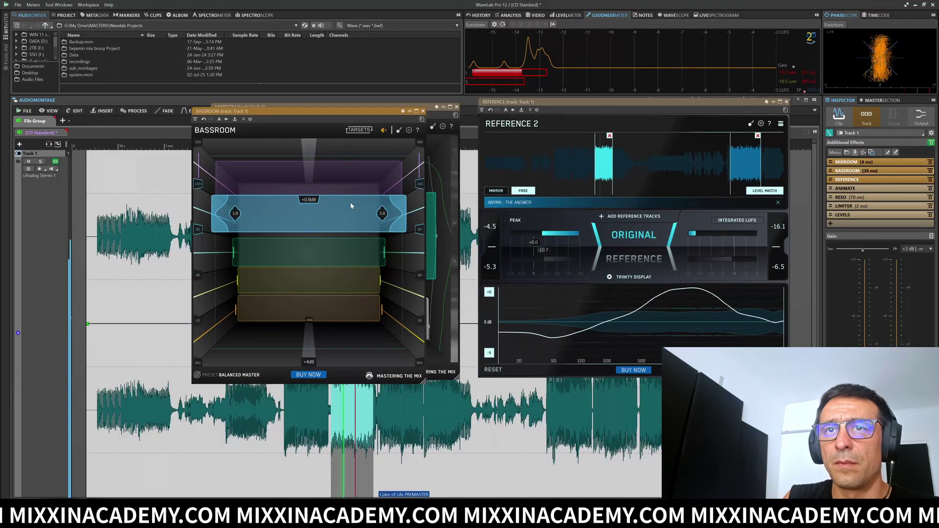
{"action": "left_click_drag", "start_coordinate": [362, 168], "coordinate": [363, 146]}
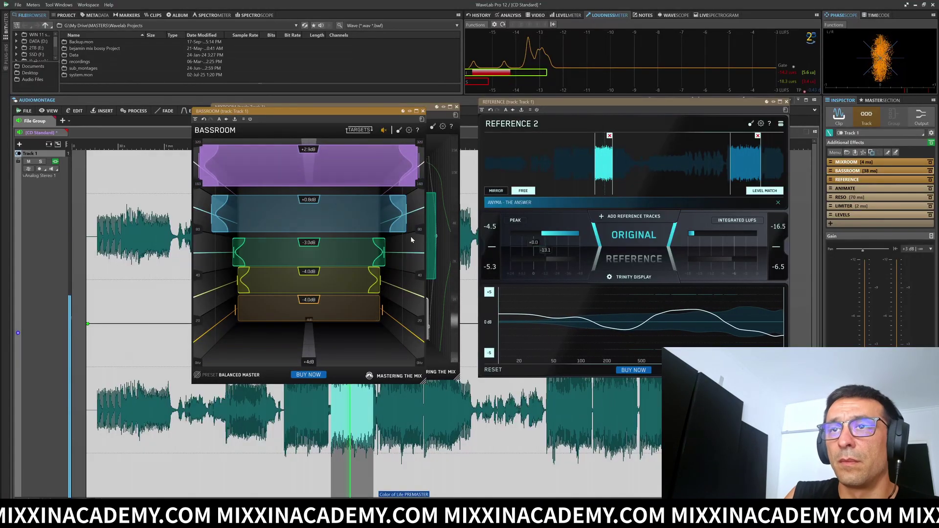
{"action": "left_click_drag", "start_coordinate": [362, 160], "coordinate": [365, 158]}
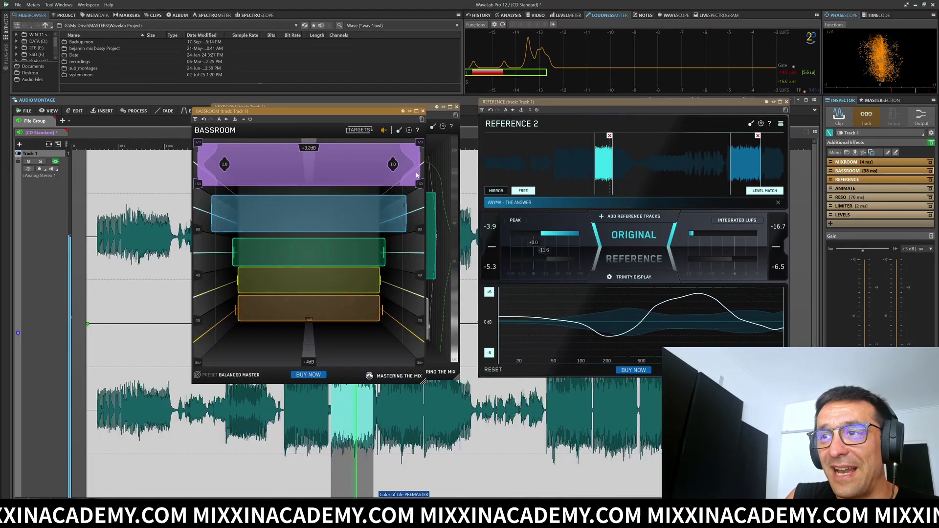
{"action": "left_click", "coordinate": [428, 281]}
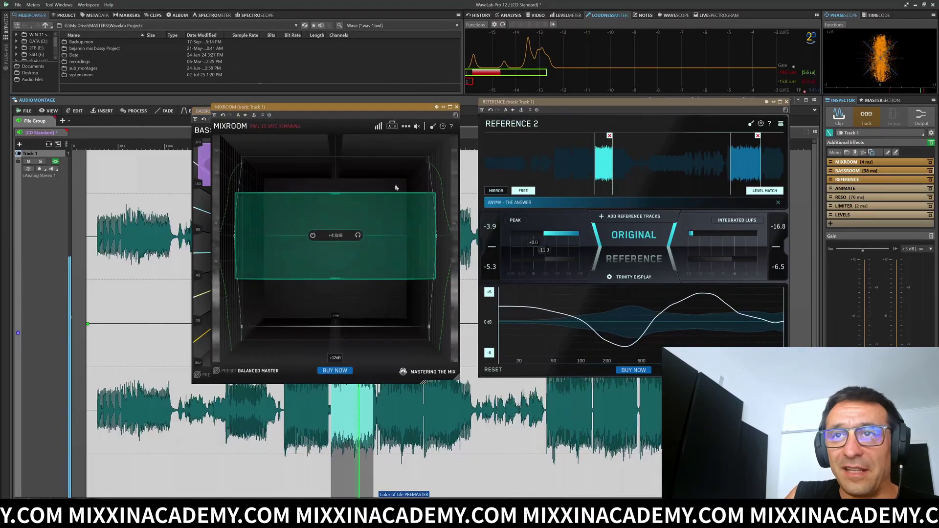
Close MIXROOM to get back to BASSROOM, set its lowest band to -1.1 dB and check the low end of REFERENCE 2's curve.
{"action": "left_click_drag", "start_coordinate": [351, 110], "coordinate": [318, 164]}
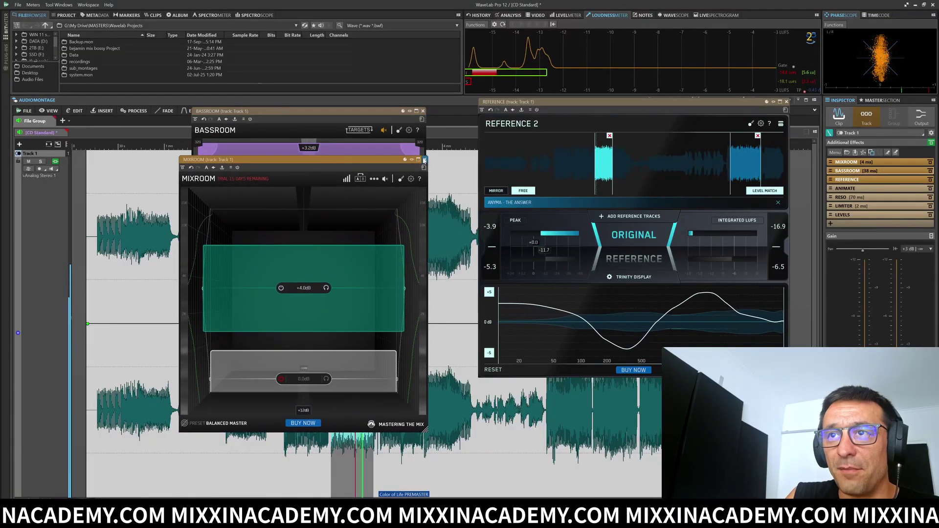
{"action": "left_click", "coordinate": [424, 159]}
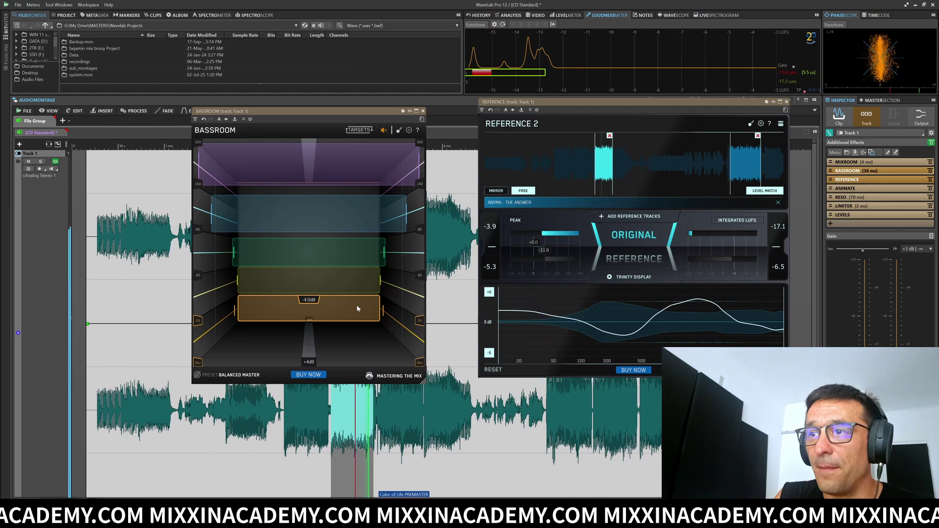
{"action": "left_click_drag", "start_coordinate": [357, 308], "coordinate": [371, 308]}
{"action": "left_click_drag", "start_coordinate": [576, 302], "coordinate": [560, 328]}
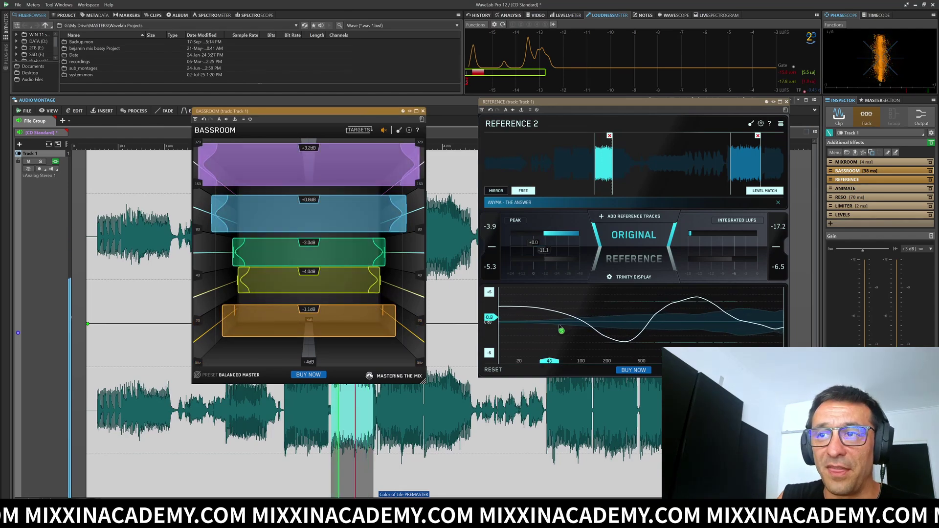
Set BASSROOM's second-lowest band to -2.4 dB and its middle band to -2.1 dB, checking the balance in REFERENCE 2.
{"action": "left_click_drag", "start_coordinate": [343, 286], "coordinate": [345, 259]}
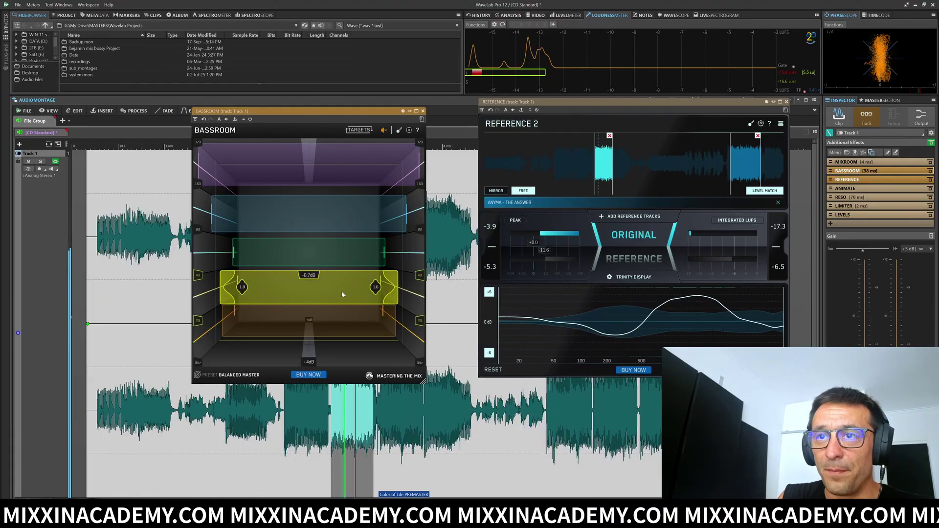
{"action": "left_click", "coordinate": [344, 254]}
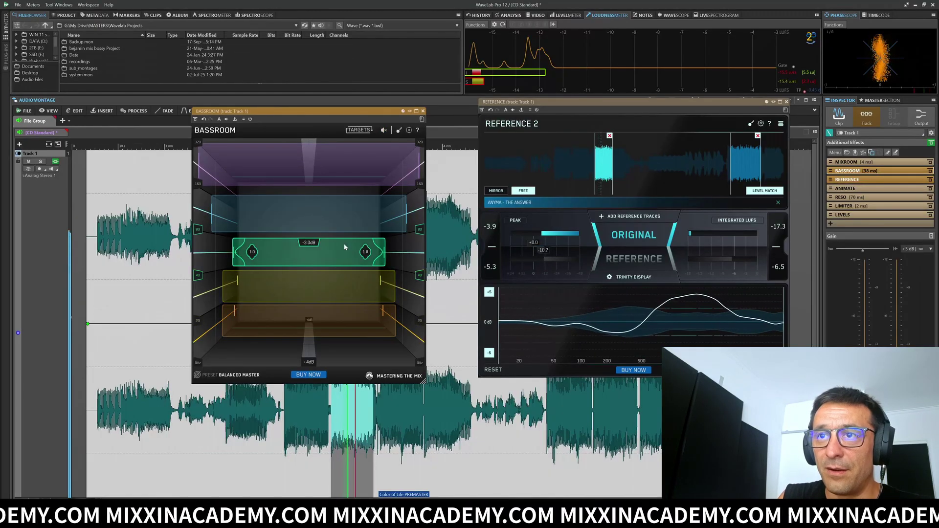
{"action": "left_click_drag", "start_coordinate": [346, 247], "coordinate": [349, 238]}
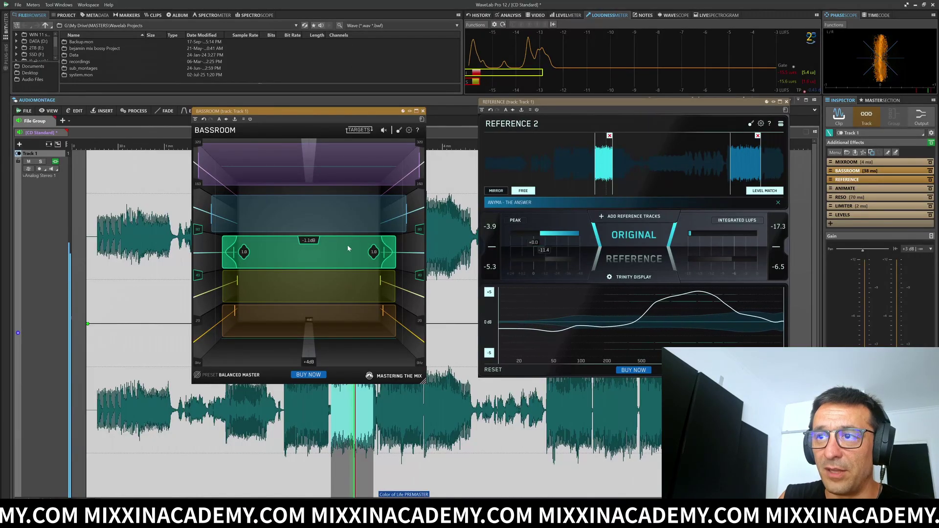
{"action": "left_click", "coordinate": [331, 284]}
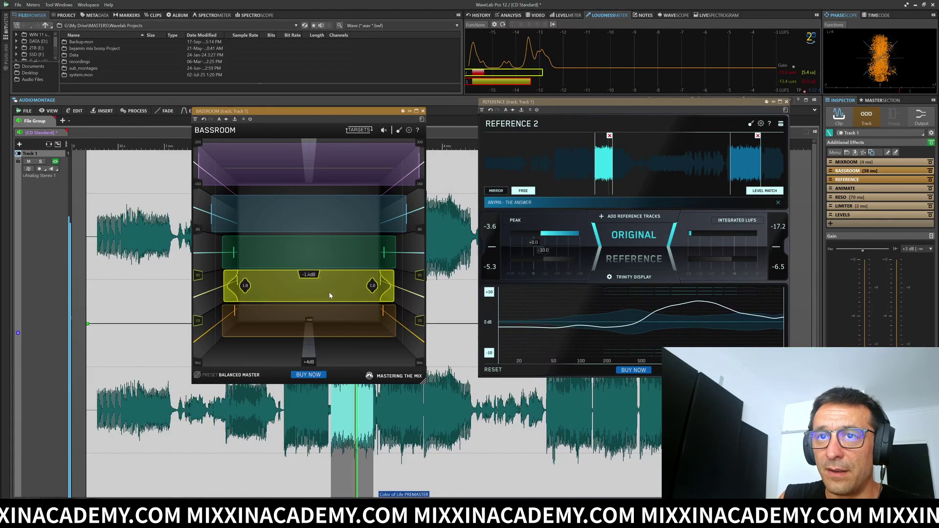
{"action": "left_click", "coordinate": [330, 252]}
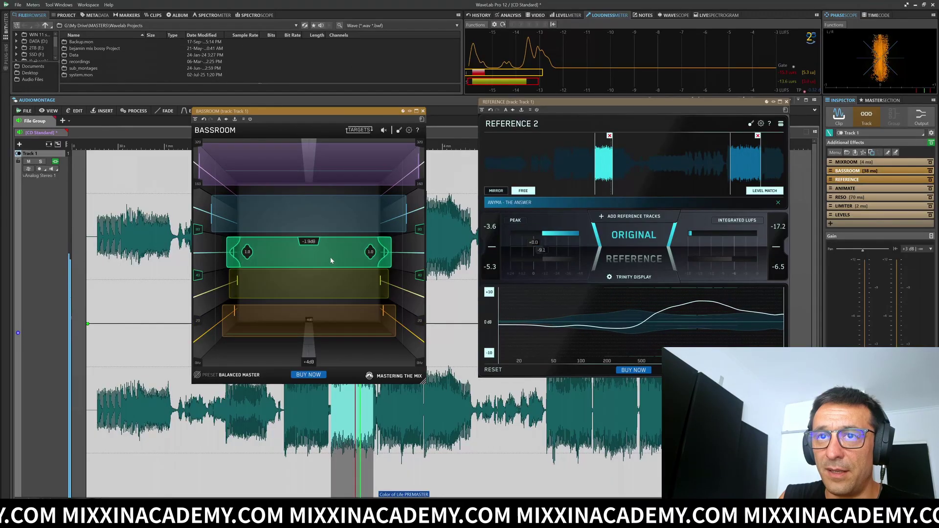
{"action": "mouse_move", "coordinate": [581, 310]}
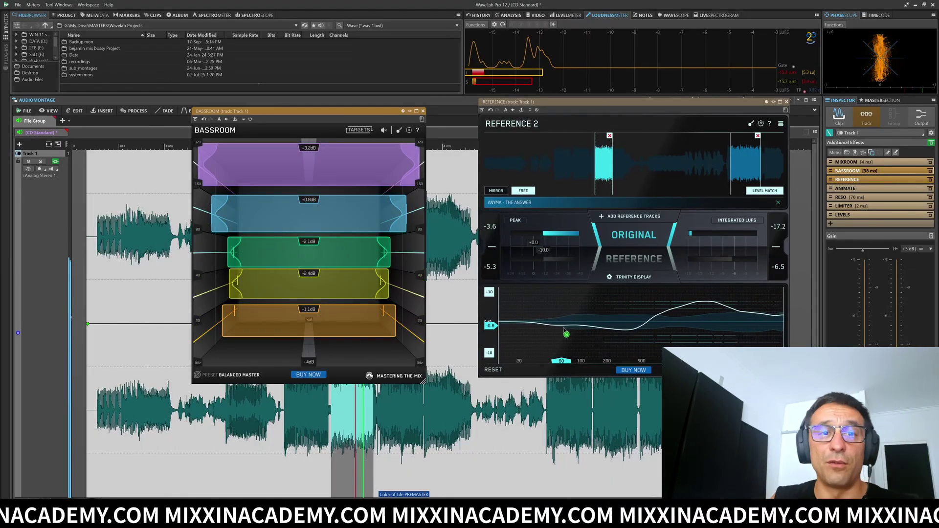
{"action": "left_click_drag", "start_coordinate": [579, 325], "coordinate": [568, 346]}
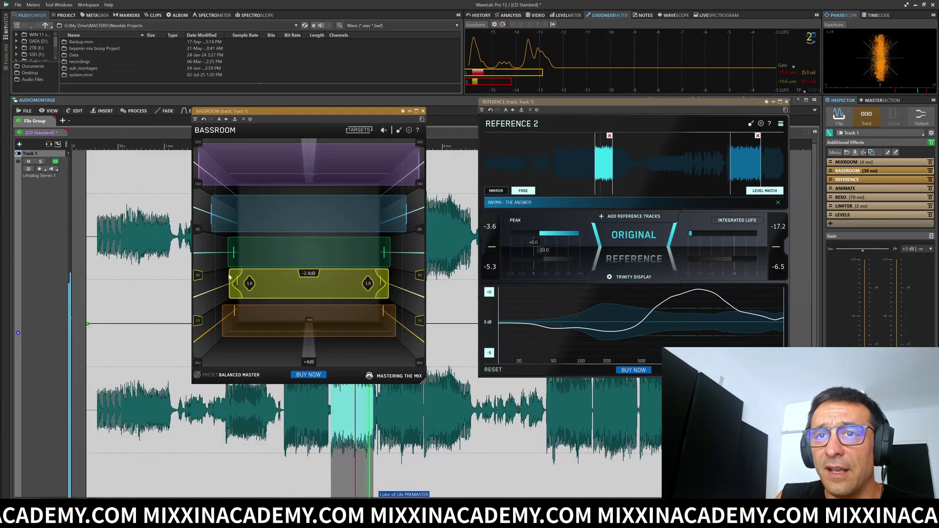
Set BASSROOM's middle band to -3.1 dB and its two highest bands to +0.5 dB each.
{"action": "mouse_move", "coordinate": [247, 245]}
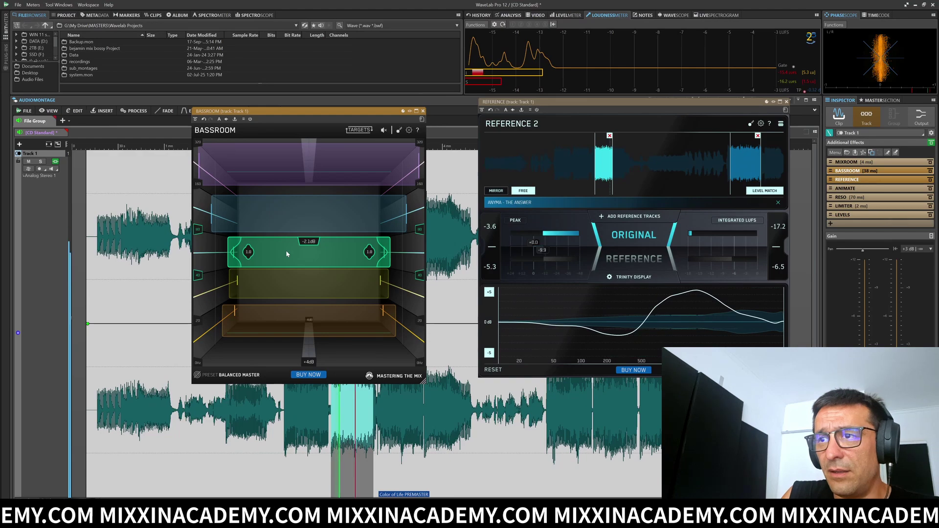
{"action": "left_click_drag", "start_coordinate": [287, 252], "coordinate": [289, 249]}
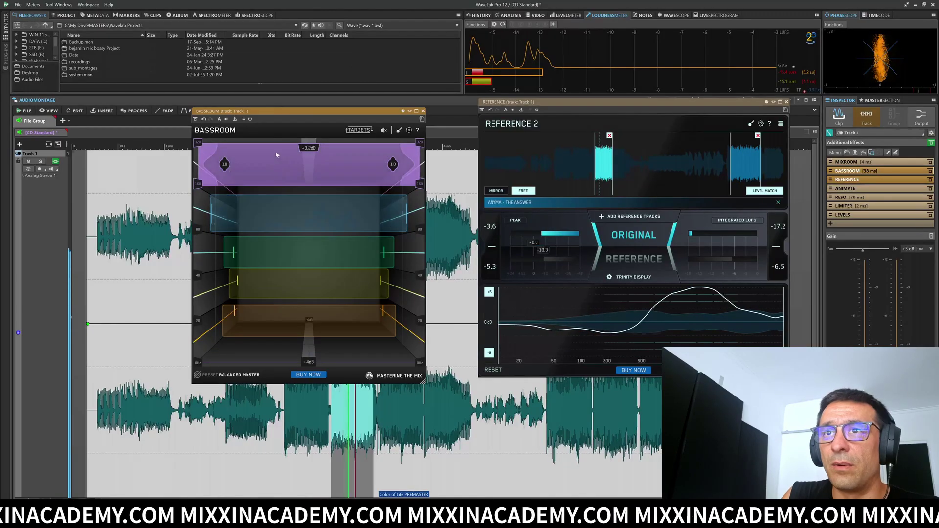
{"action": "left_click_drag", "start_coordinate": [273, 161], "coordinate": [277, 175]}
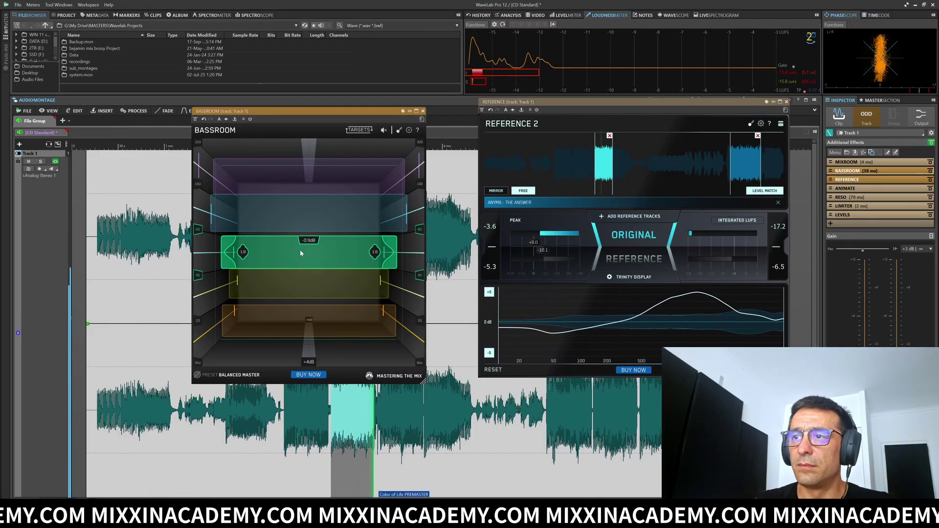
{"action": "left_click_drag", "start_coordinate": [300, 253], "coordinate": [297, 263]}
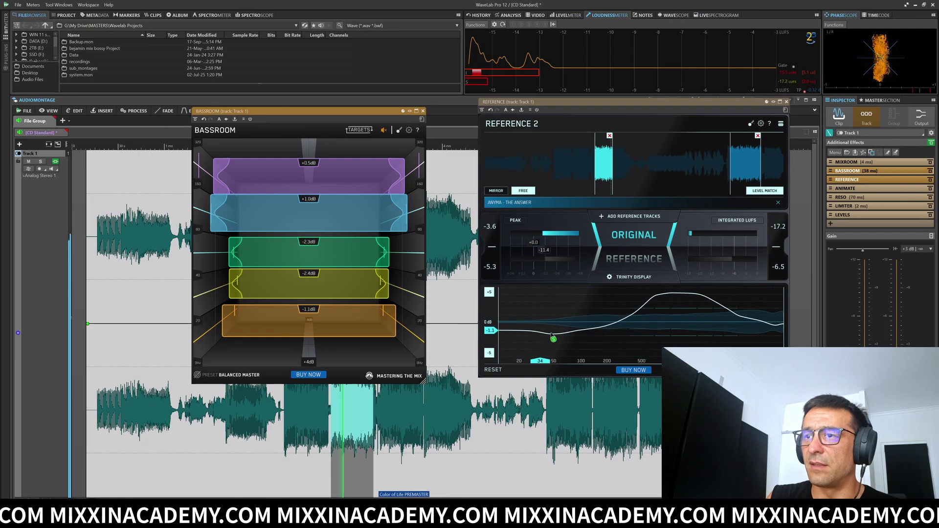
{"action": "left_click_drag", "start_coordinate": [334, 251], "coordinate": [332, 251]}
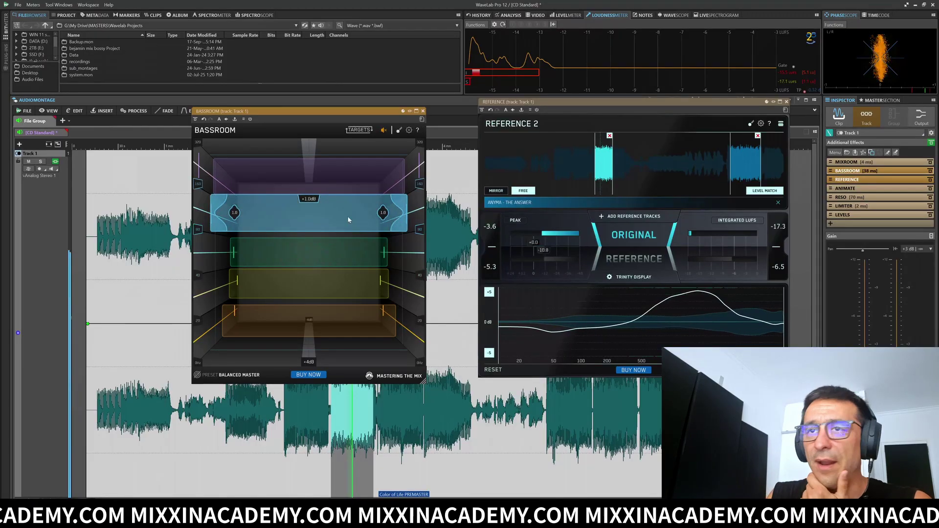
{"action": "left_click_drag", "start_coordinate": [347, 220], "coordinate": [347, 221]}
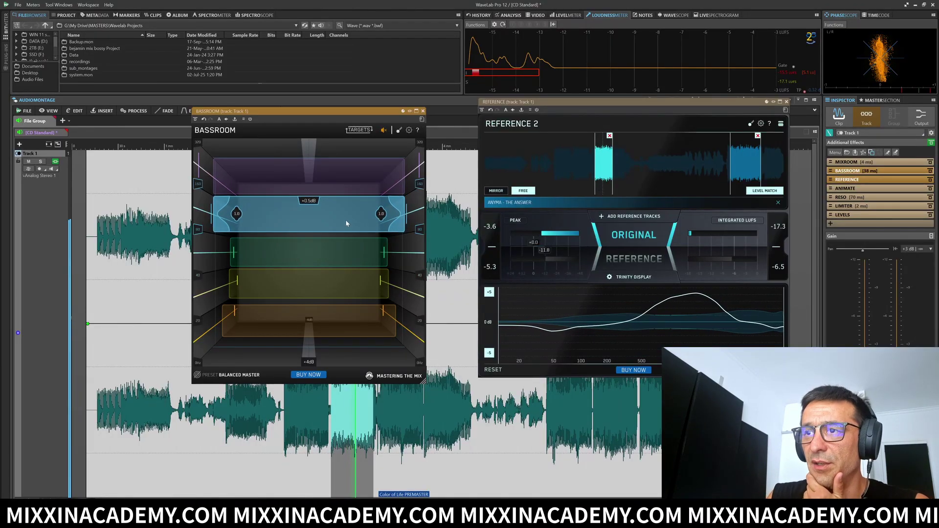
{"action": "left_click_drag", "start_coordinate": [318, 255], "coordinate": [321, 260]}
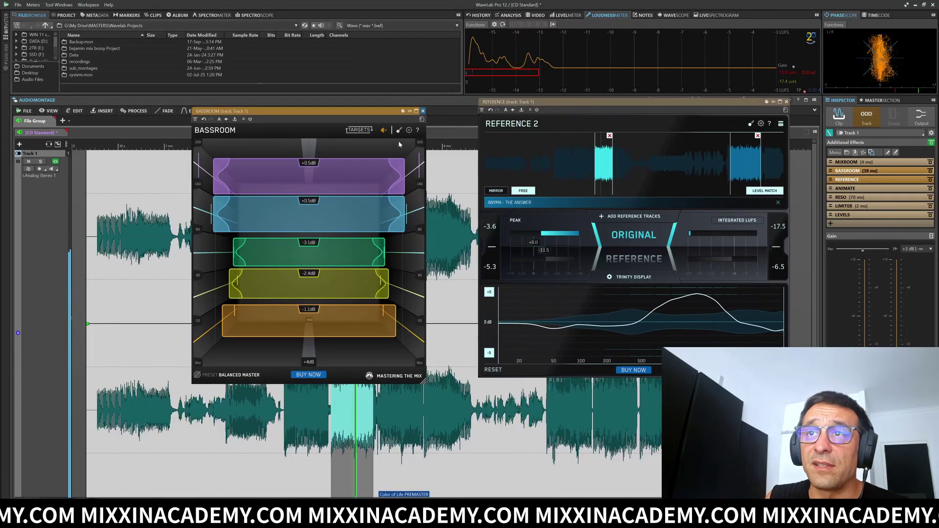
Compare the track with BASSROOM bypassed and re-enabled, and close BASSROOM.
{"action": "mouse_move", "coordinate": [386, 132]}
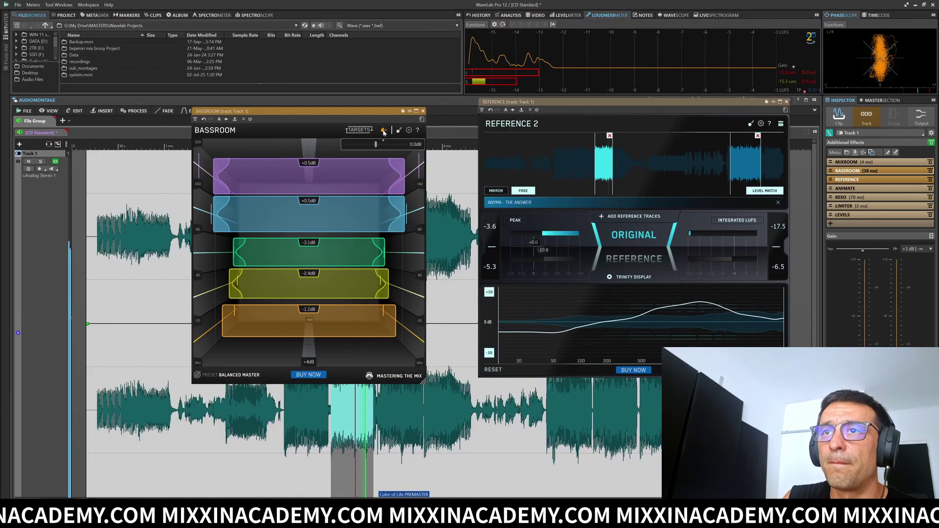
{"action": "left_click", "coordinate": [384, 131]}
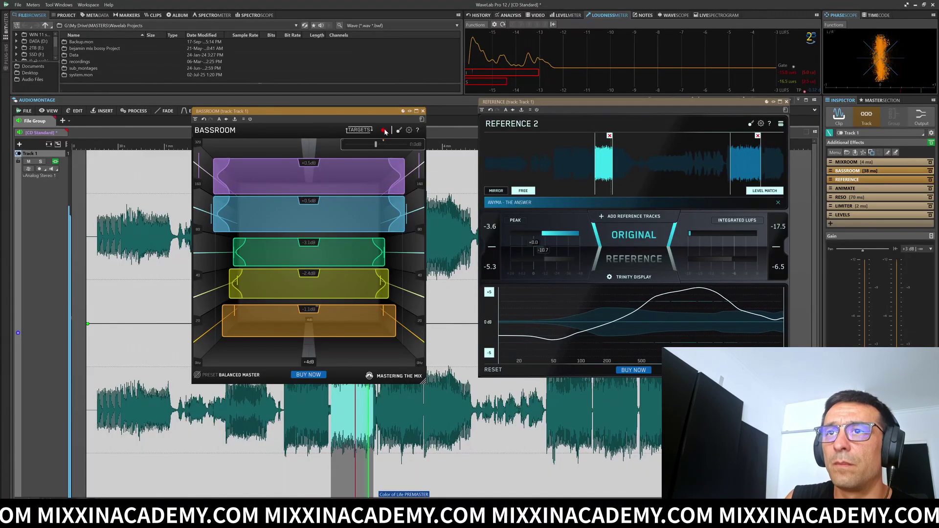
{"action": "left_click", "coordinate": [385, 132]}
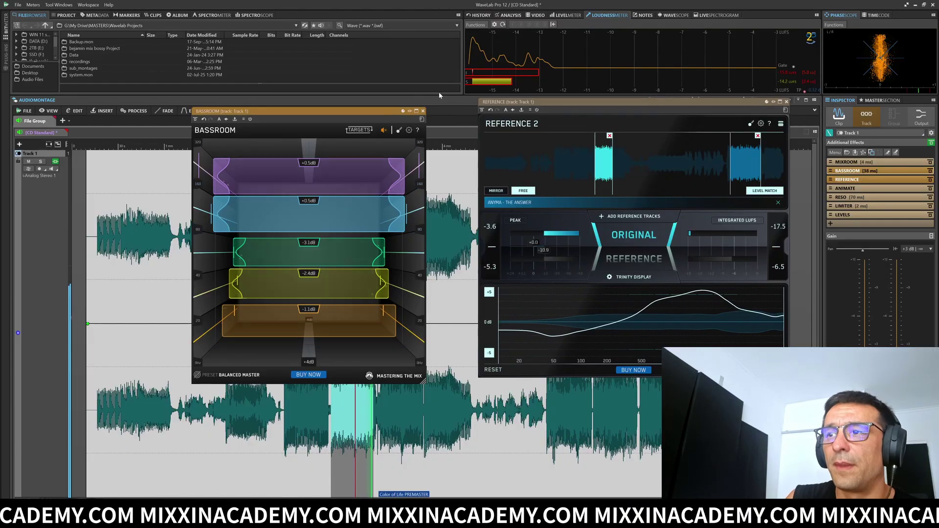
{"action": "left_click", "coordinate": [424, 111]}
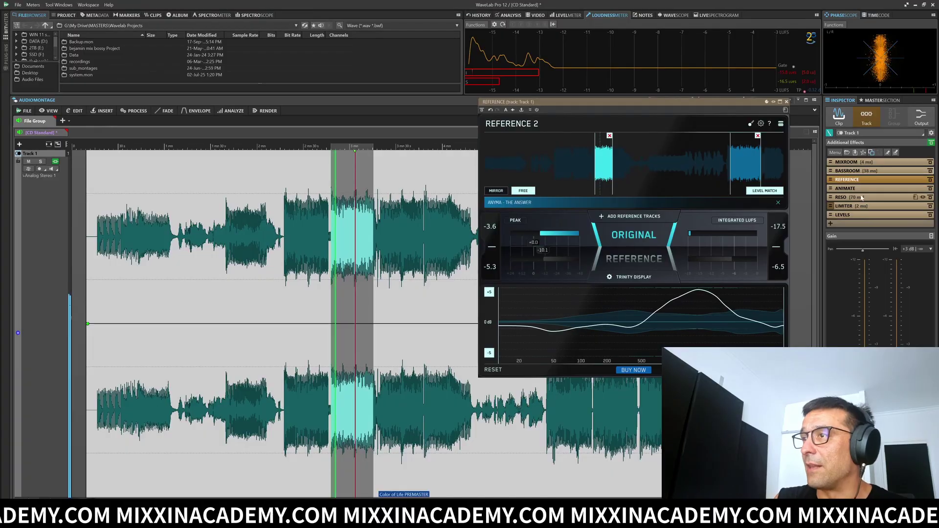
Reopen MIXROOM and add another band at +4.0 dB, placed slightly lower in frequency and overlapping the existing green band.
{"action": "left_click", "coordinate": [847, 162]}
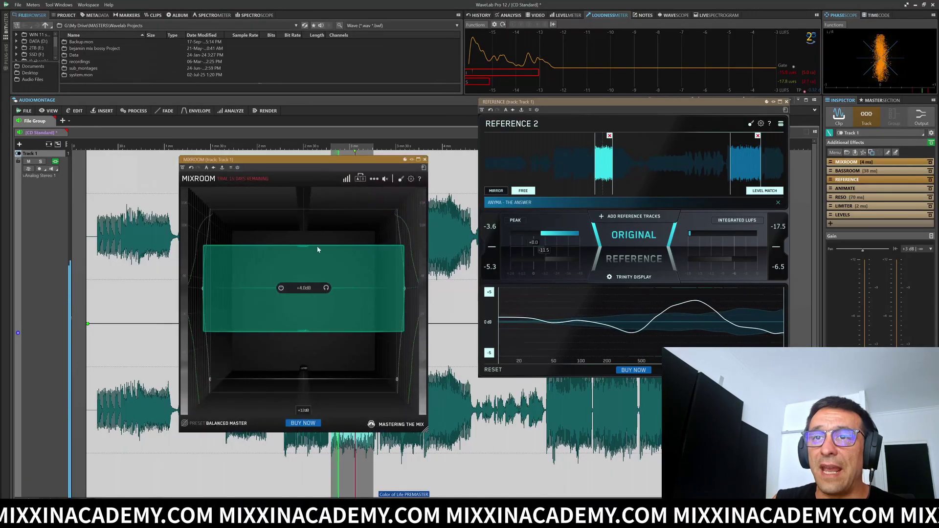
{"action": "left_click", "coordinate": [325, 232]}
{"action": "left_click_drag", "start_coordinate": [327, 232], "coordinate": [361, 151]}
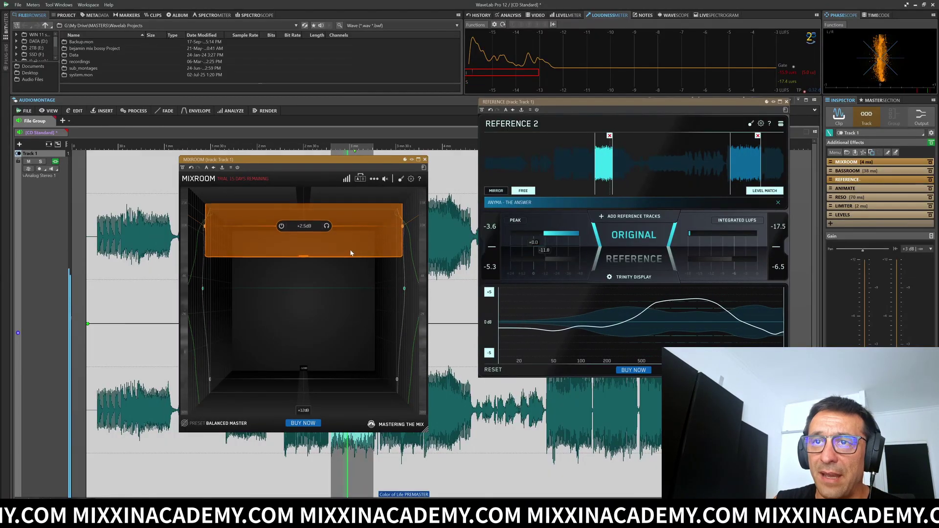
{"action": "left_click_drag", "start_coordinate": [359, 233], "coordinate": [353, 306]}
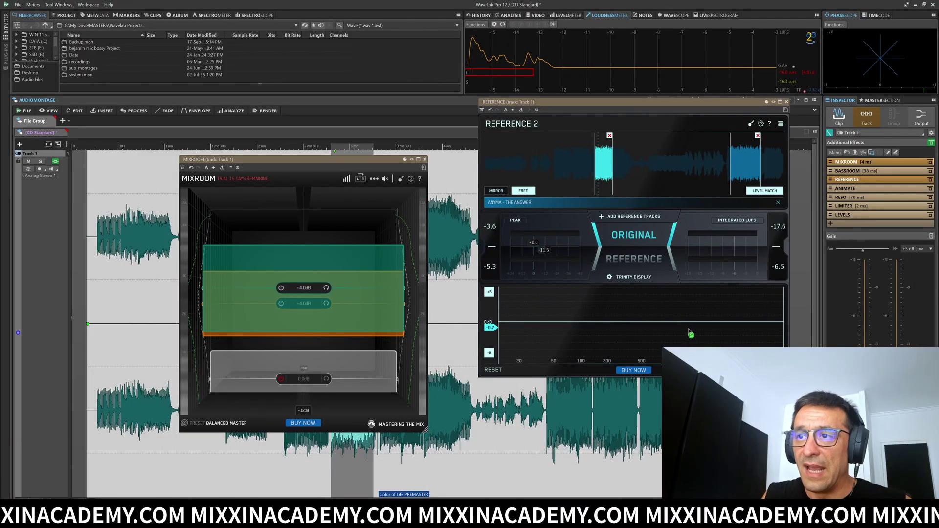
Play the selected section to check the tonal balance curve in REFERENCE 2, stop playback and close MIXROOM.
{"action": "key", "text": "space"}
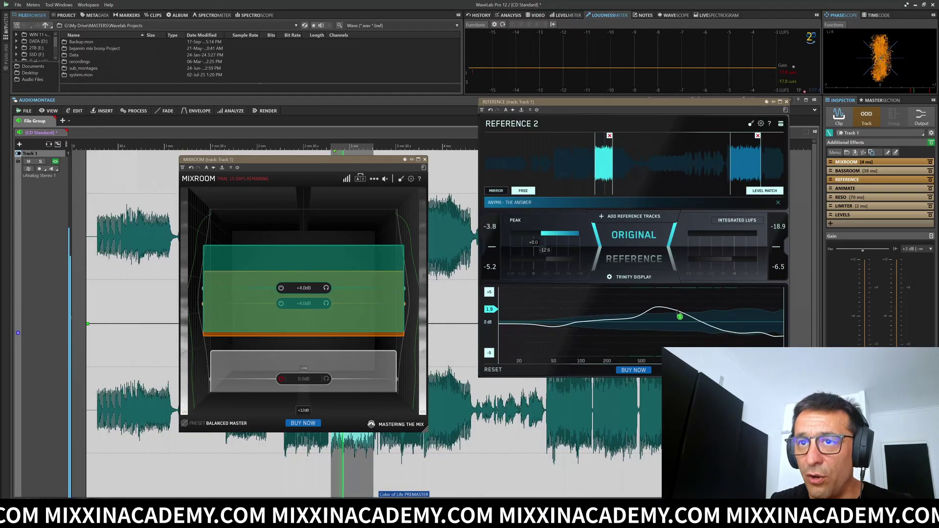
{"action": "mouse_move", "coordinate": [332, 248]}
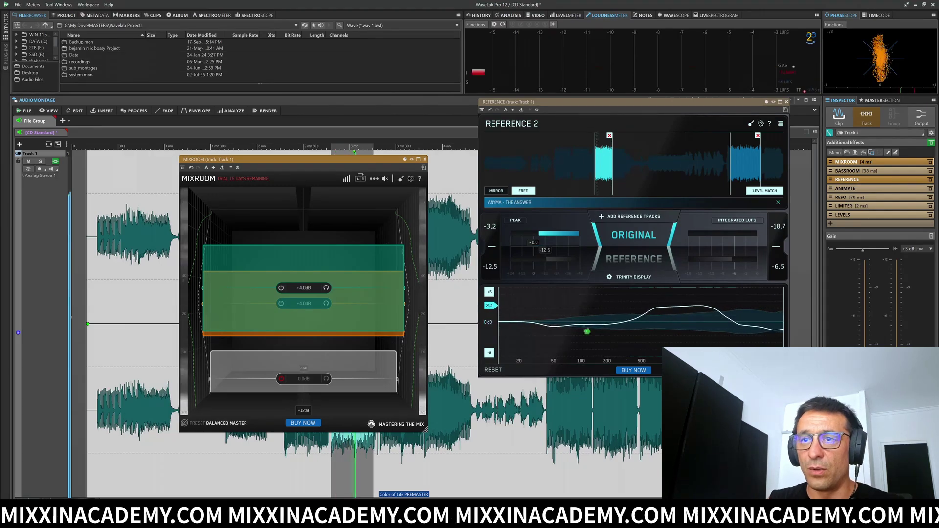
{"action": "key", "text": "space"}
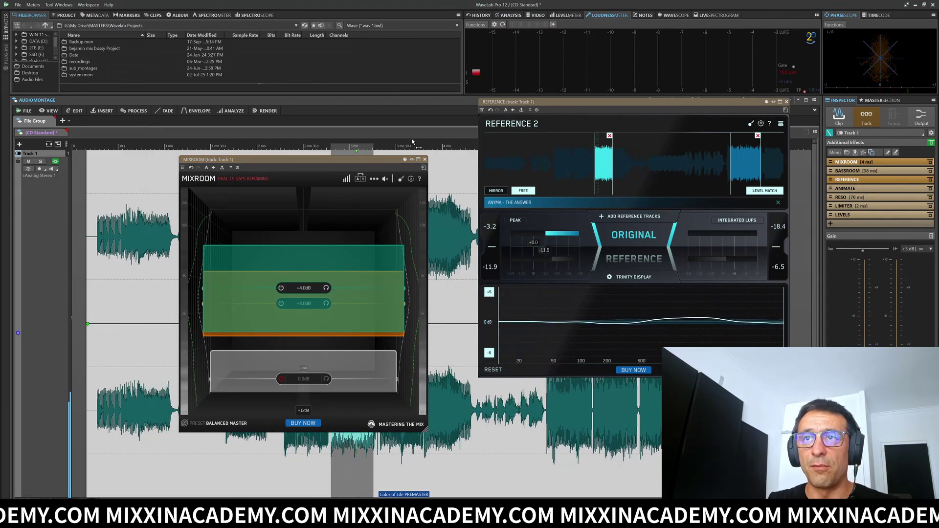
{"action": "left_click", "coordinate": [424, 160]}
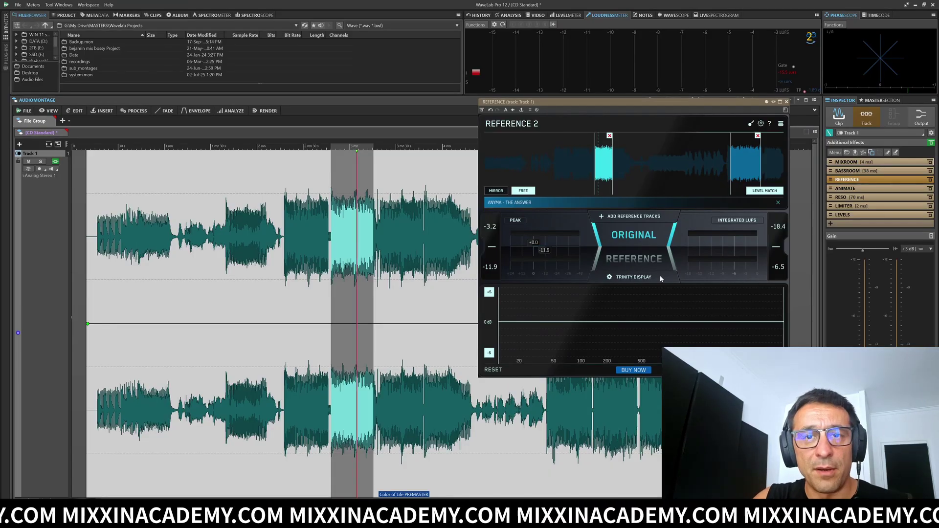
{"action": "key", "text": "space"}
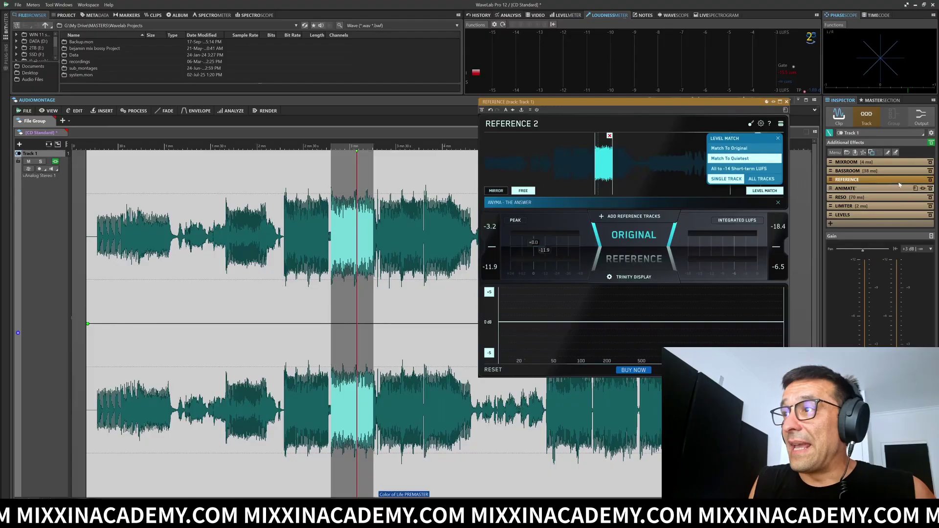
Open ANIMATE in the middle of the montage, look through its modes and set the Expand amount to 97% during playback.
{"action": "left_click", "coordinate": [846, 188]}
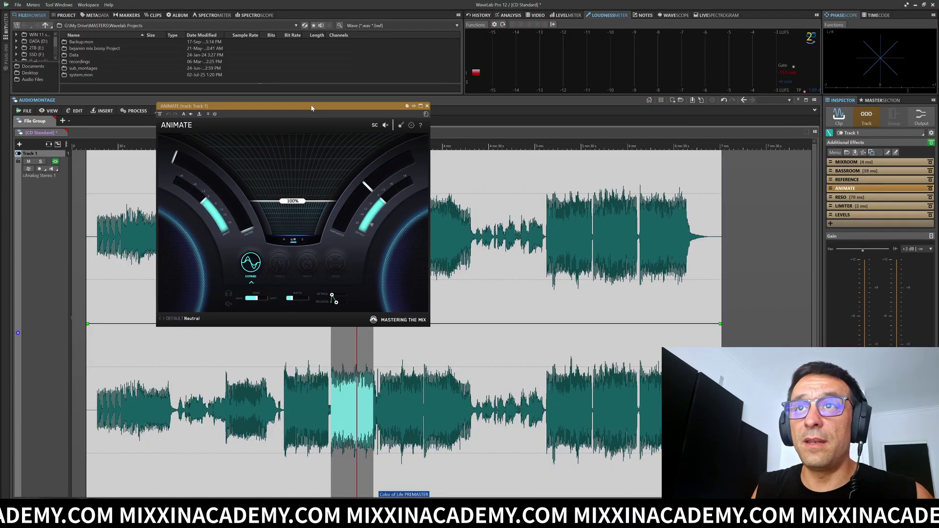
{"action": "left_click_drag", "start_coordinate": [310, 108], "coordinate": [444, 134]}
{"action": "left_click", "coordinate": [412, 288]}
{"action": "left_click", "coordinate": [469, 289]}
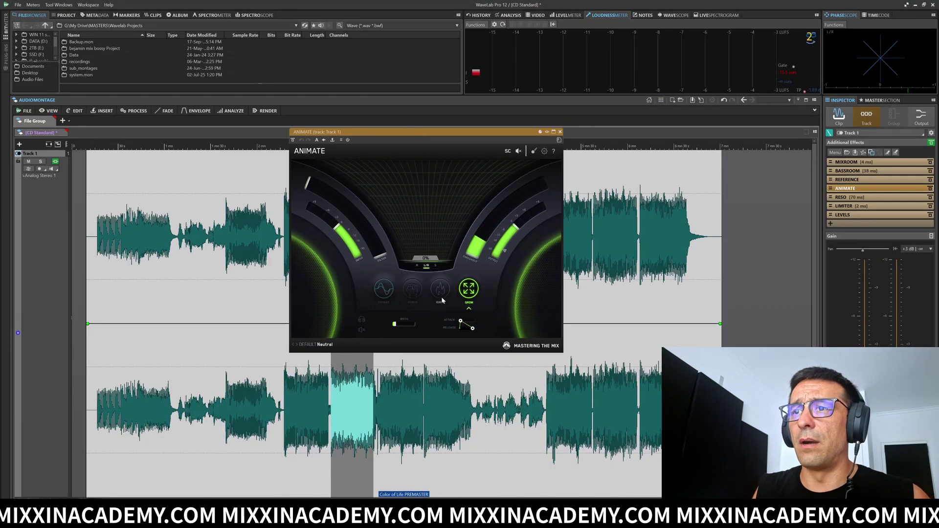
{"action": "left_click", "coordinate": [384, 290]}
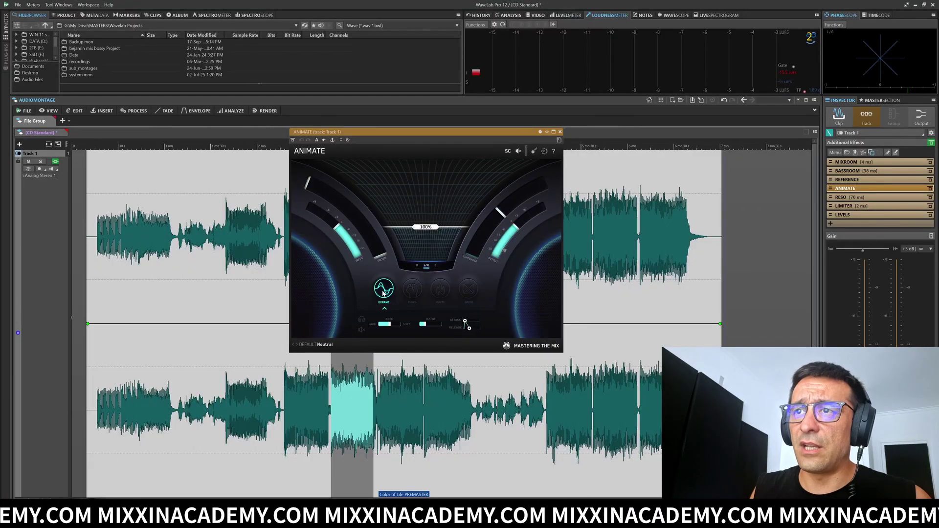
{"action": "key", "text": "space"}
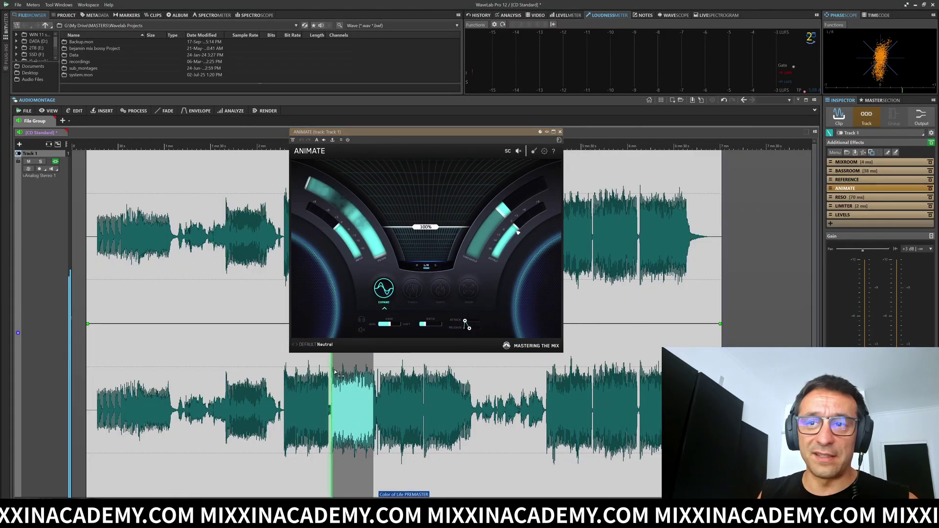
{"action": "mouse_move", "coordinate": [425, 227]}
{"action": "left_mouse_down"}
{"action": "mouse_move", "coordinate": [426, 194]}
{"action": "mouse_move", "coordinate": [434, 230]}
{"action": "left_mouse_up"}
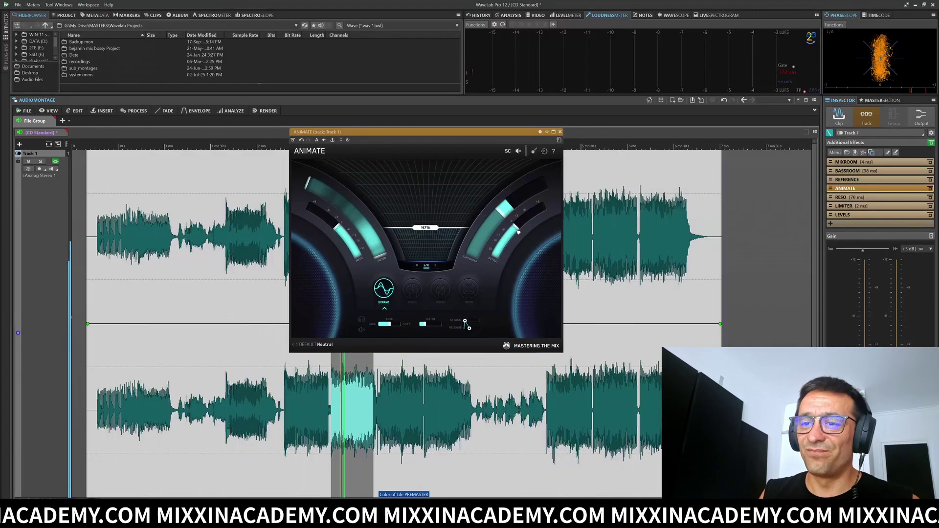
Try the Group preset Mastering Presence Moderate in ANIMATE and start playing the selected section.
{"action": "left_click", "coordinate": [469, 289]}
{"action": "left_click", "coordinate": [318, 344]}
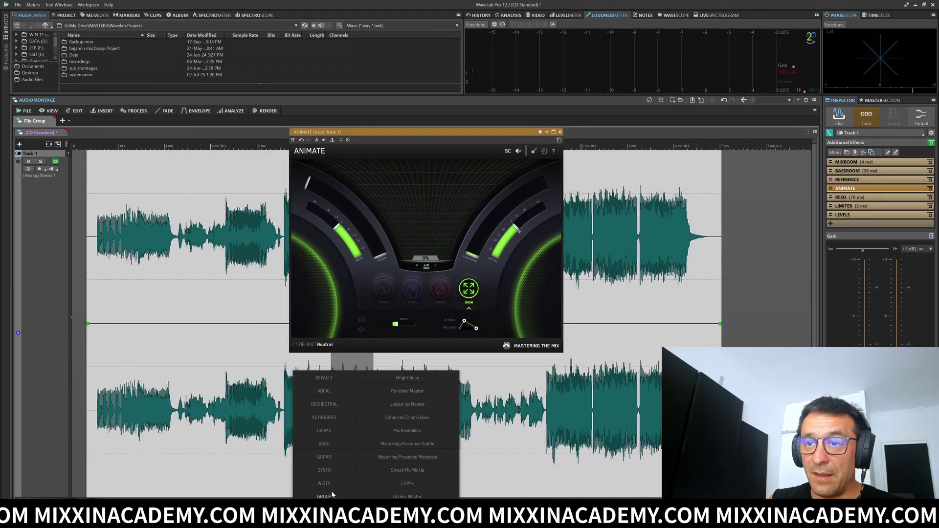
{"action": "left_click", "coordinate": [410, 458]}
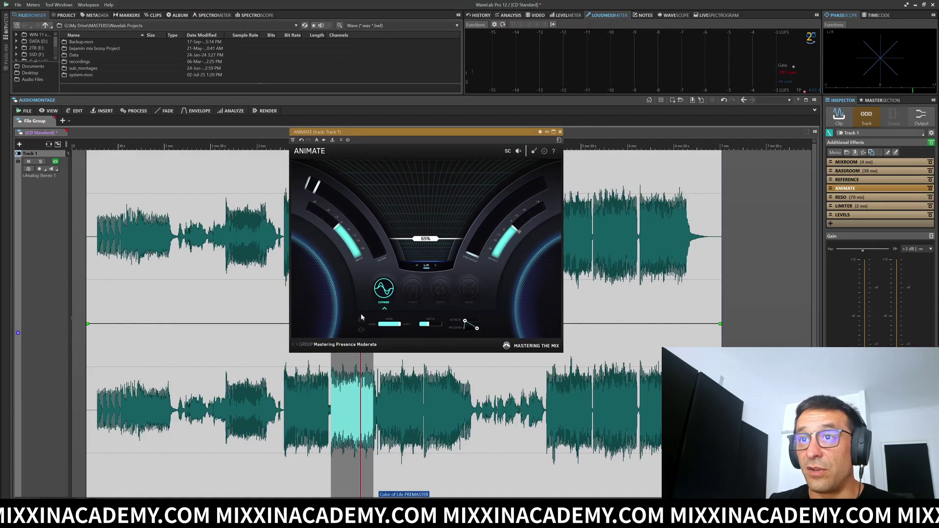
{"action": "key", "text": "space"}
{"action": "left_click_drag", "start_coordinate": [420, 135], "coordinate": [425, 137]}
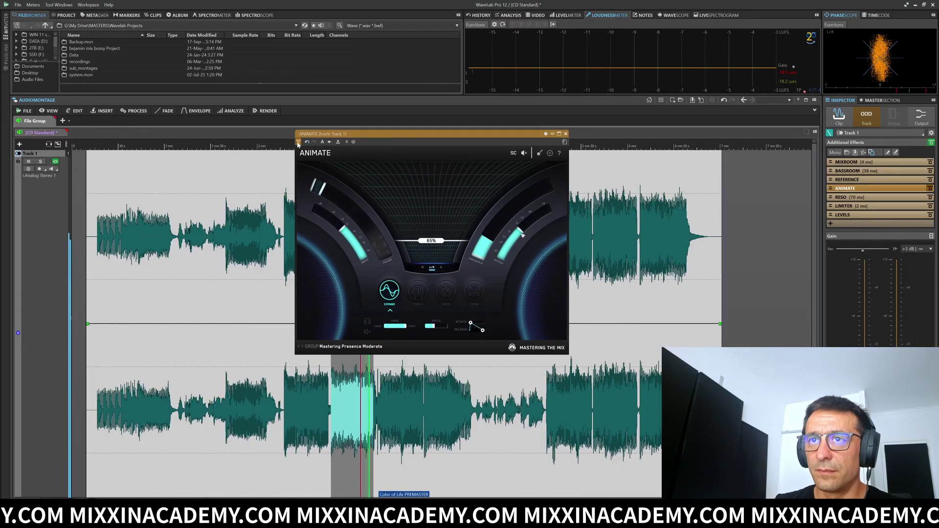
Look through the preset's Punch, Ignite and Grow modes during playback and return to Expand.
{"action": "left_click", "coordinate": [419, 294]}
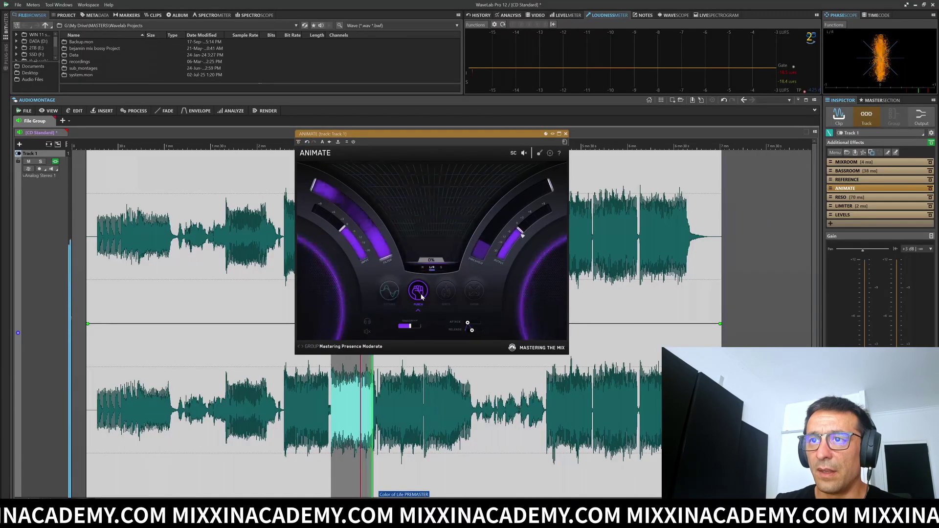
{"action": "left_click", "coordinate": [446, 291]}
{"action": "left_click", "coordinate": [475, 291]}
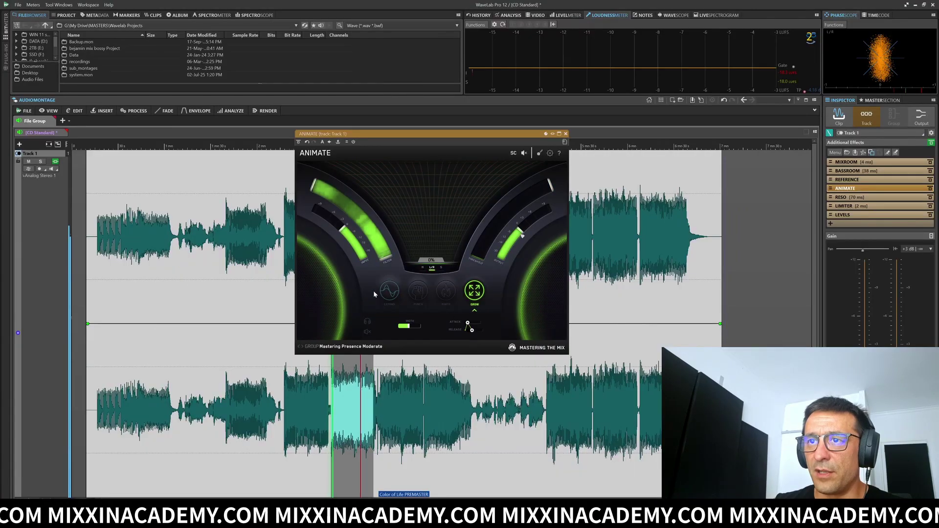
{"action": "left_click", "coordinate": [388, 292]}
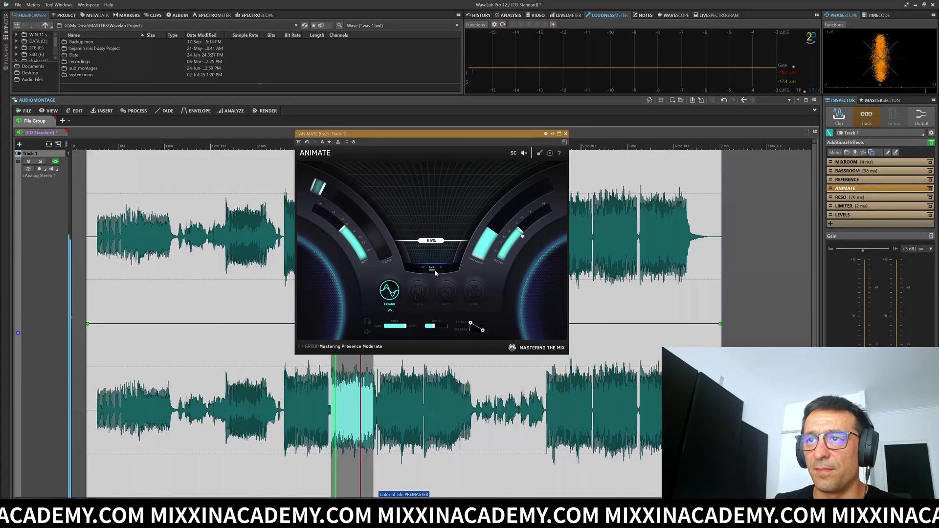
Try ANIMATE's Punchier Master preset during playback and check its Expand, Punch, Ignite and Grow modes.
{"action": "left_click", "coordinate": [308, 347]}
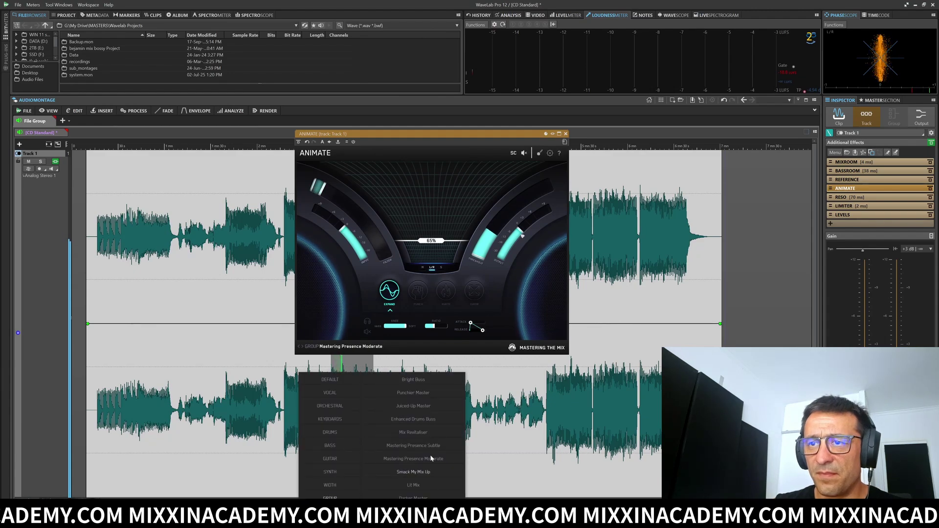
{"action": "left_click", "coordinate": [434, 394]}
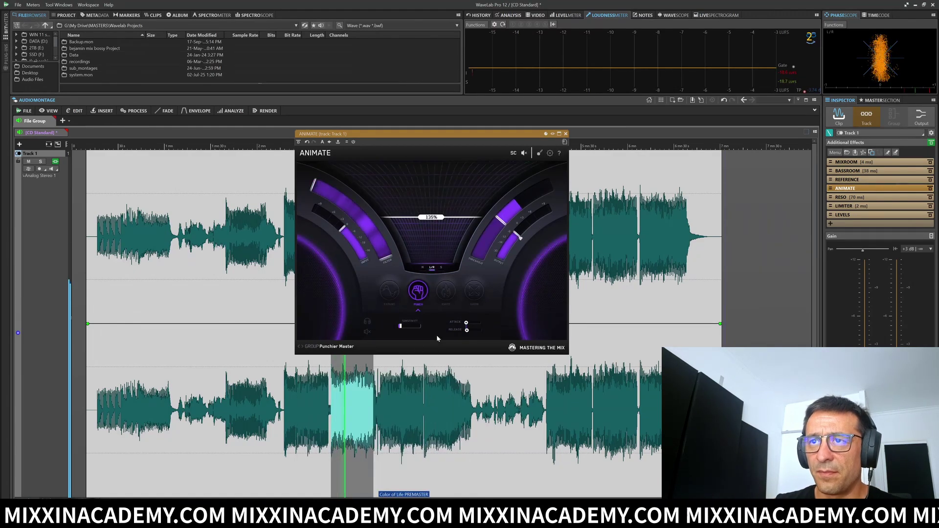
{"action": "left_click", "coordinate": [392, 292]}
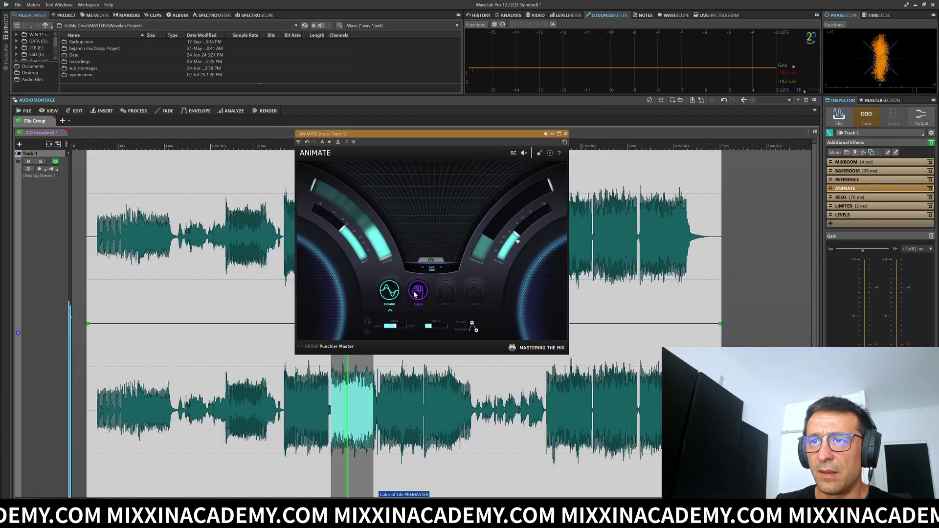
{"action": "left_click", "coordinate": [418, 292]}
{"action": "left_click", "coordinate": [446, 291]}
{"action": "left_click", "coordinate": [474, 291]}
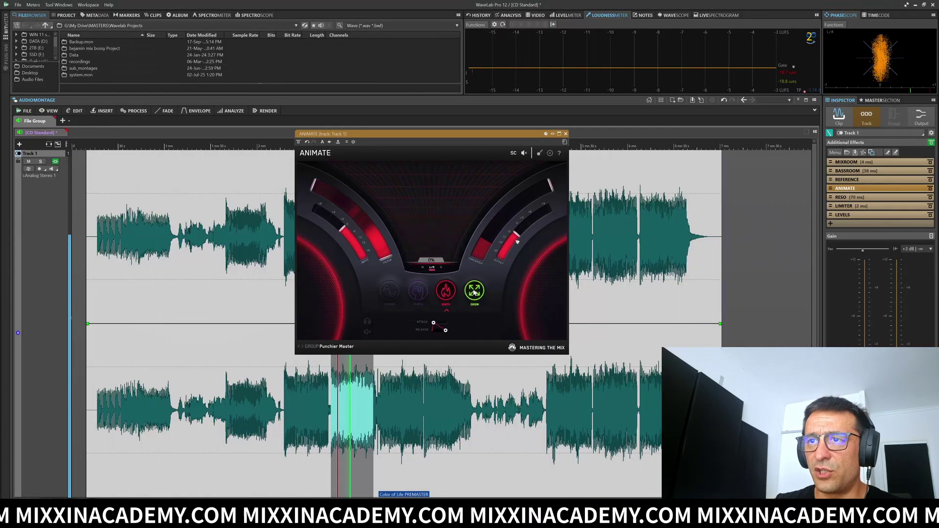
{"action": "left_click", "coordinate": [426, 292]}
Load the Group preset Mix Revitaliser in ANIMATE.
{"action": "left_click", "coordinate": [370, 347]}
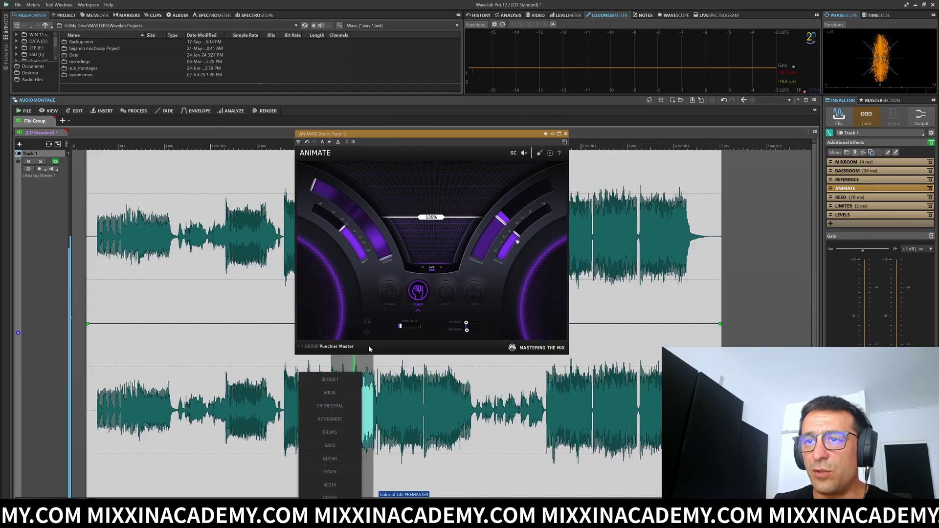
{"action": "left_click", "coordinate": [336, 497]}
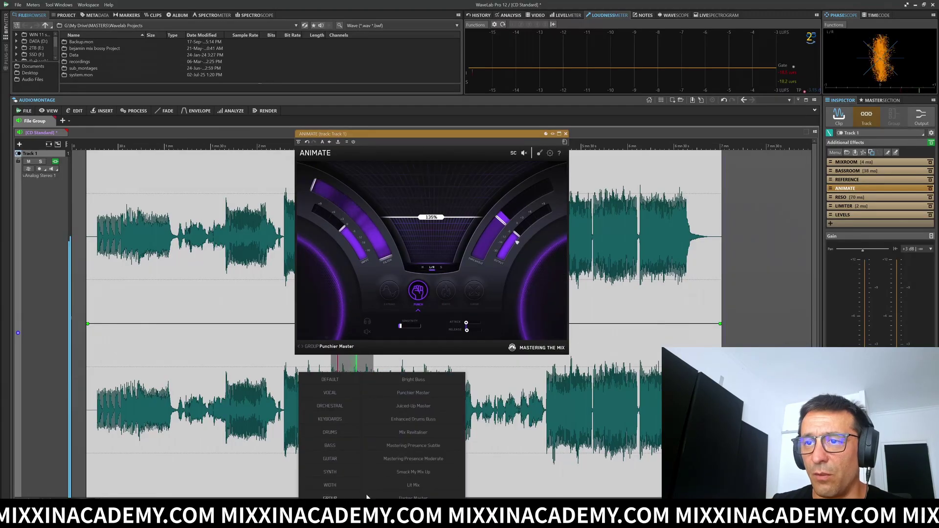
{"action": "left_click", "coordinate": [427, 433]}
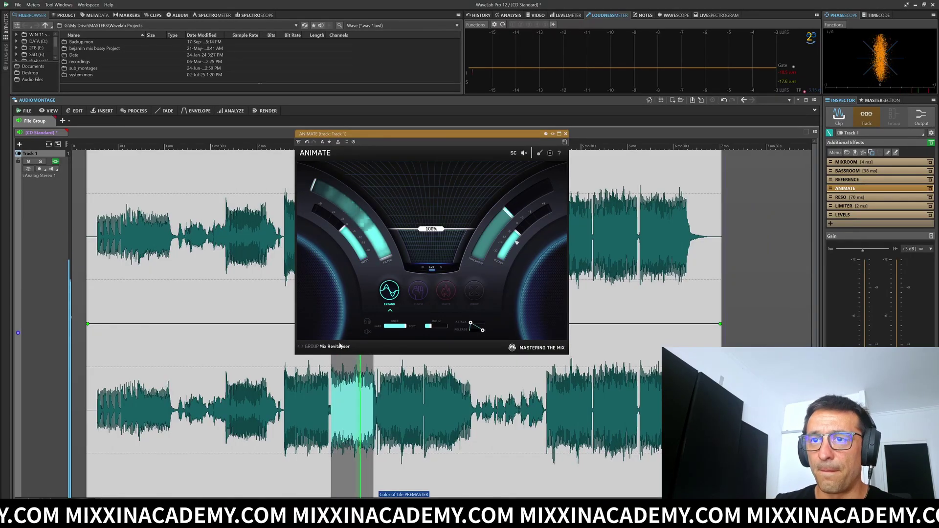
Examine the Mix Revitaliser settings in the Punch, Ignite, Grow and Expand modes during playback, and close ANIMATE.
{"action": "left_click", "coordinate": [419, 292]}
{"action": "left_click", "coordinate": [452, 295]}
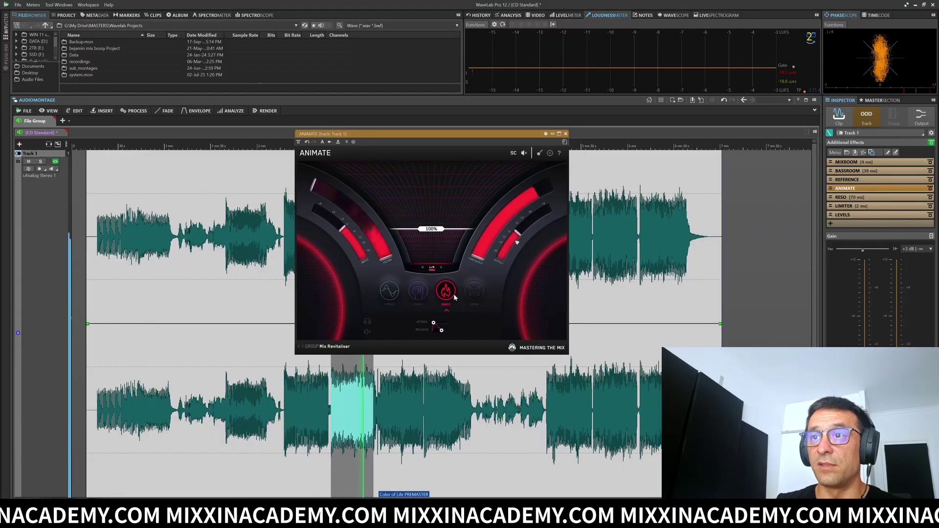
{"action": "left_click", "coordinate": [475, 292]}
{"action": "left_click", "coordinate": [418, 291]}
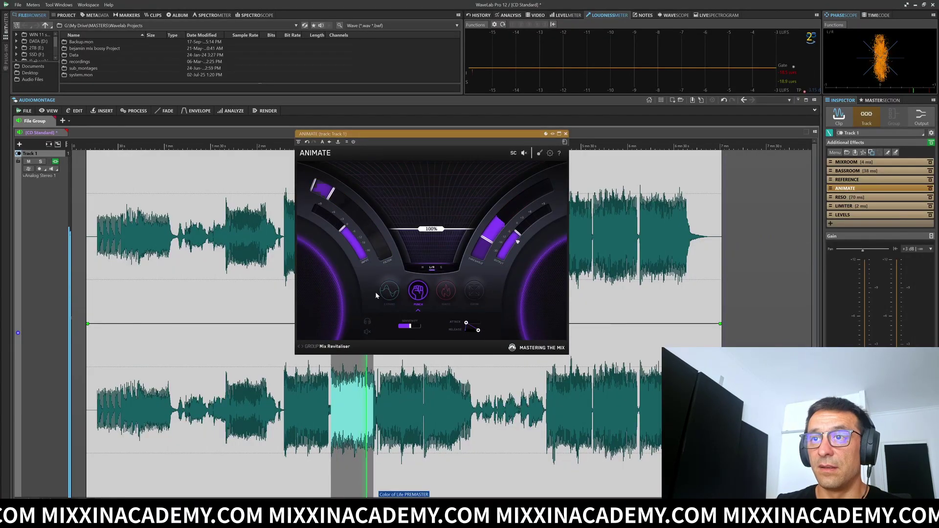
{"action": "left_click", "coordinate": [387, 294]}
{"action": "left_click", "coordinate": [446, 292]}
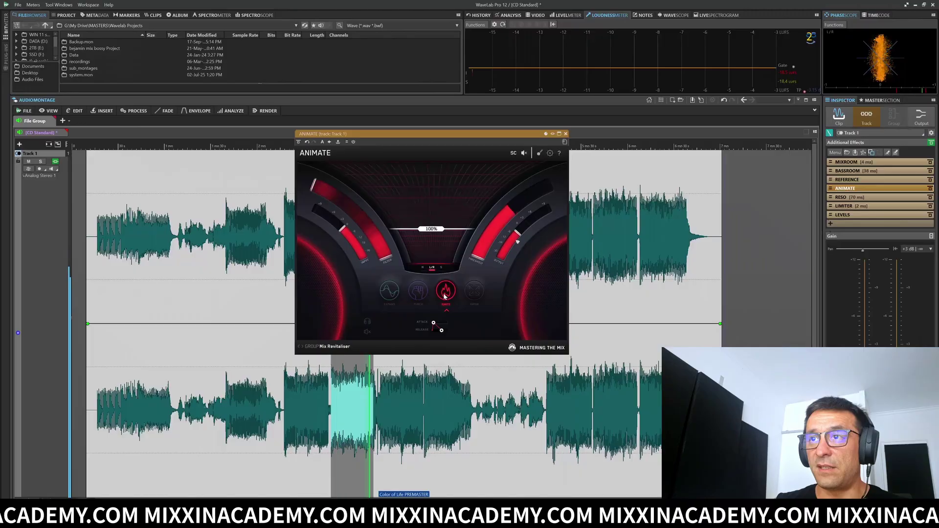
{"action": "left_click", "coordinate": [388, 292]}
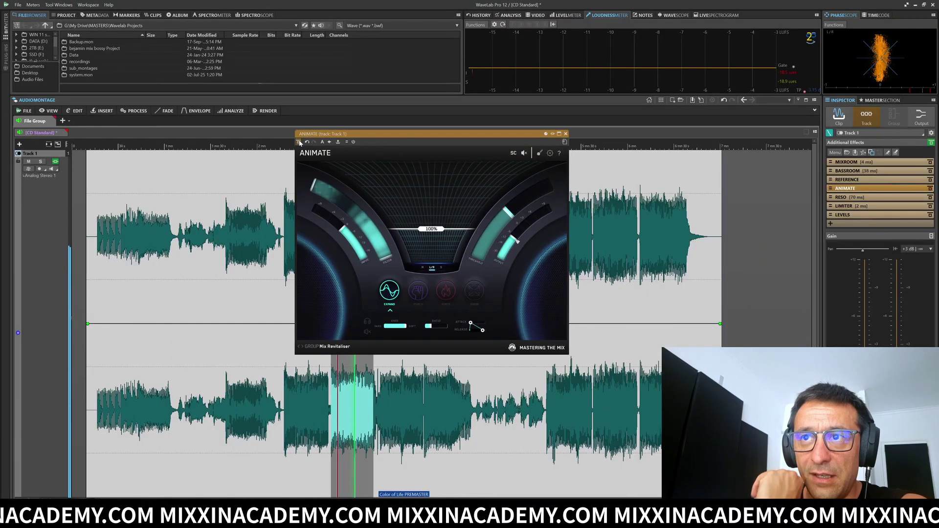
{"action": "left_click", "coordinate": [566, 134]}
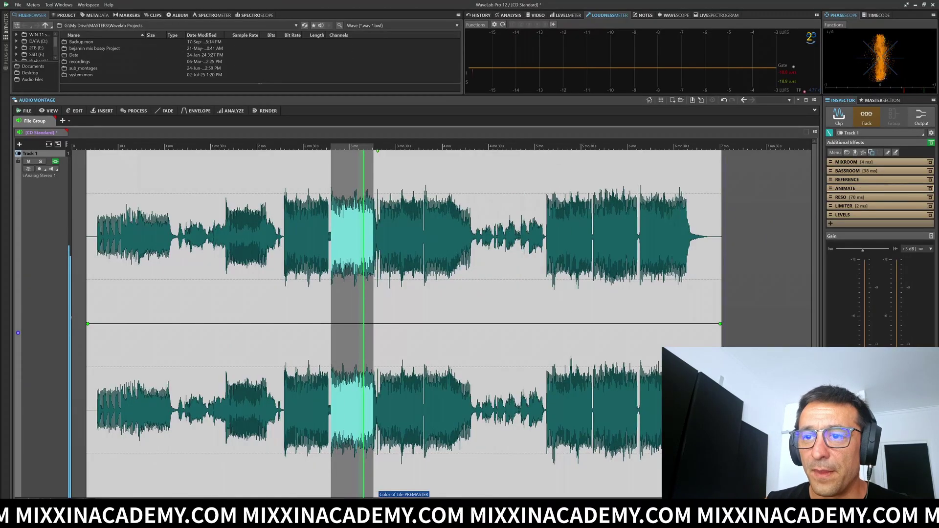
Open RESO and try to calculate its resonance targets while playing the track from the start of the selected section.
{"action": "left_click", "coordinate": [846, 199]}
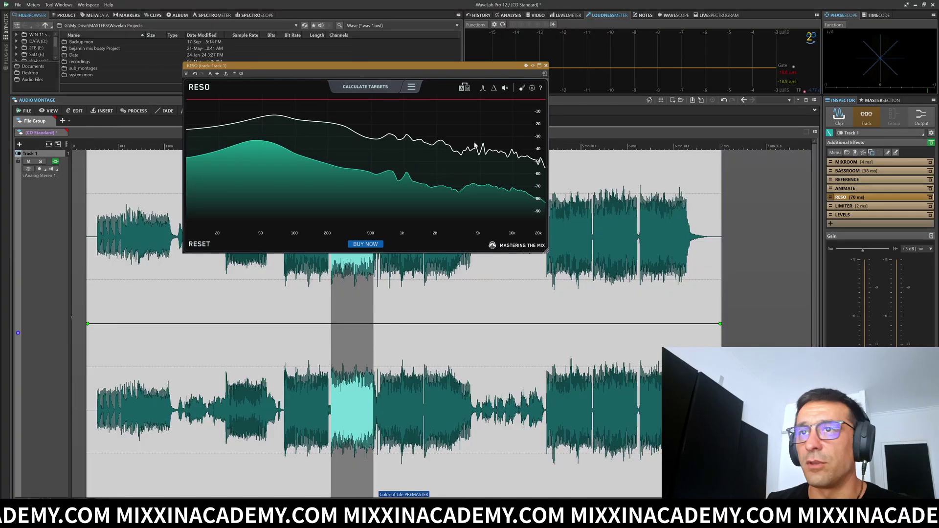
{"action": "left_click_drag", "start_coordinate": [379, 67], "coordinate": [480, 199]}
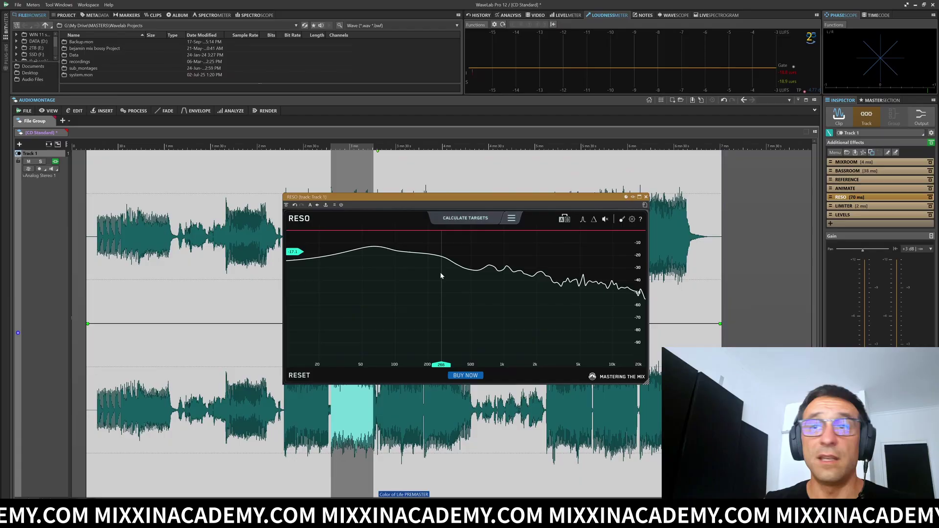
{"action": "key", "text": "space"}
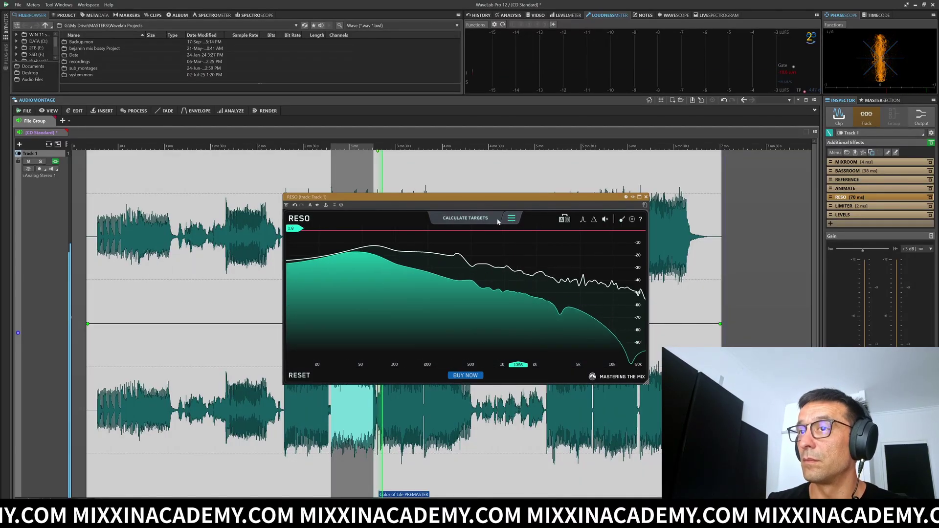
{"action": "left_click", "coordinate": [478, 220]}
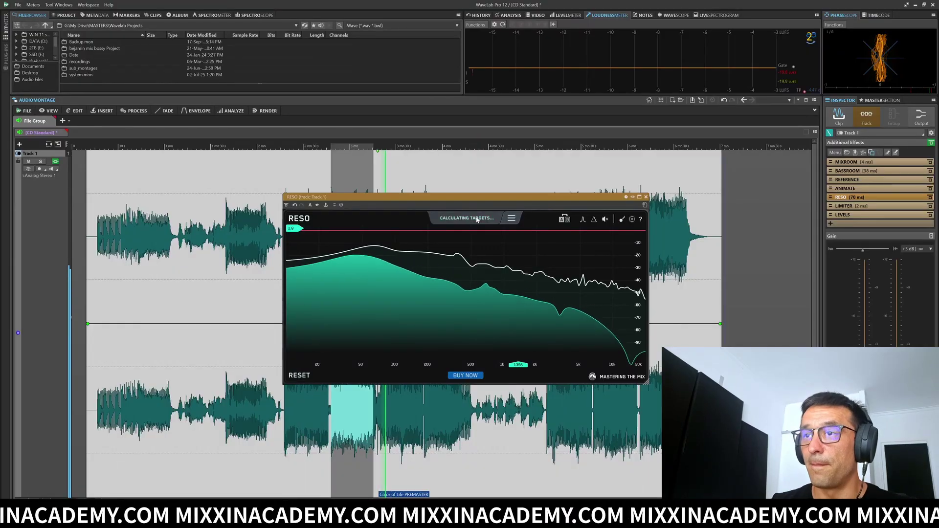
{"action": "left_click", "coordinate": [333, 410]}
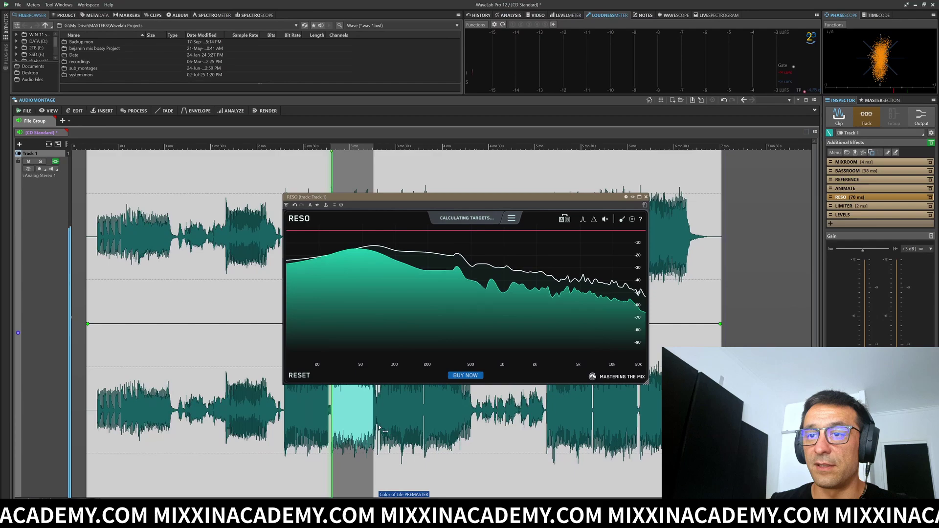
{"action": "left_click_drag", "start_coordinate": [554, 197], "coordinate": [649, 163]}
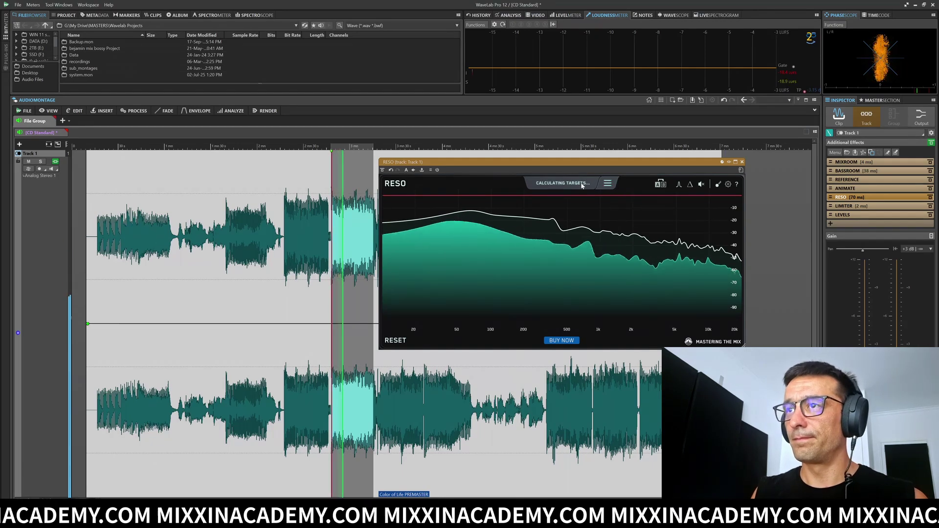
Check RESO's target calculation options and its settings, leaving them unchanged.
{"action": "left_click", "coordinate": [608, 184]}
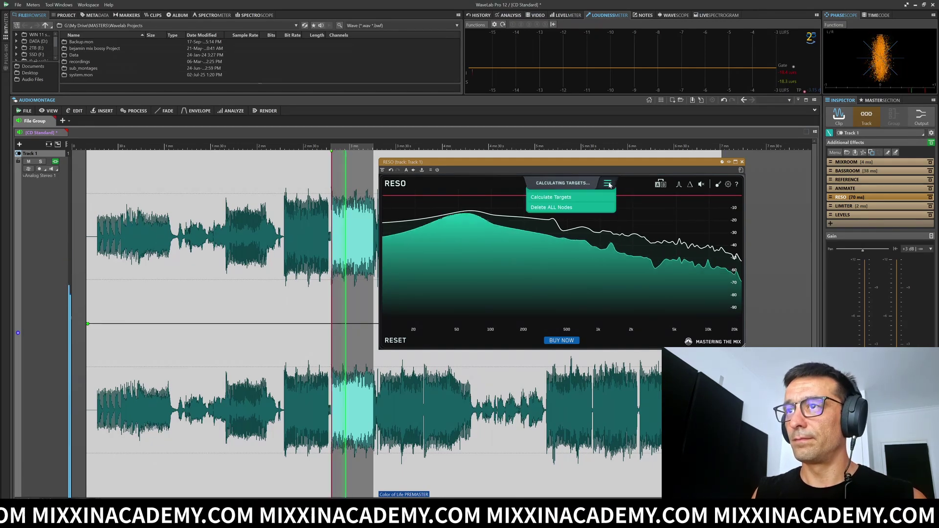
{"action": "left_click", "coordinate": [610, 185]}
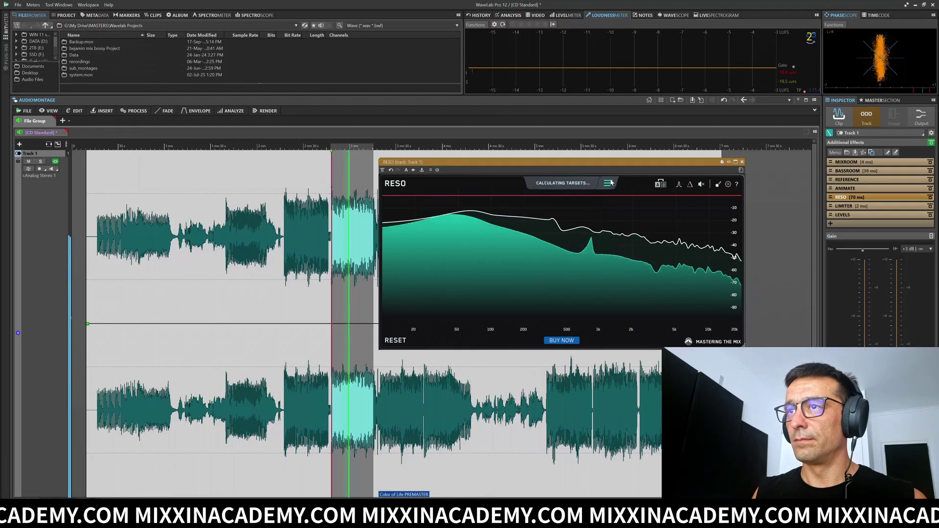
{"action": "left_click", "coordinate": [612, 181]}
{"action": "left_click", "coordinate": [612, 175]}
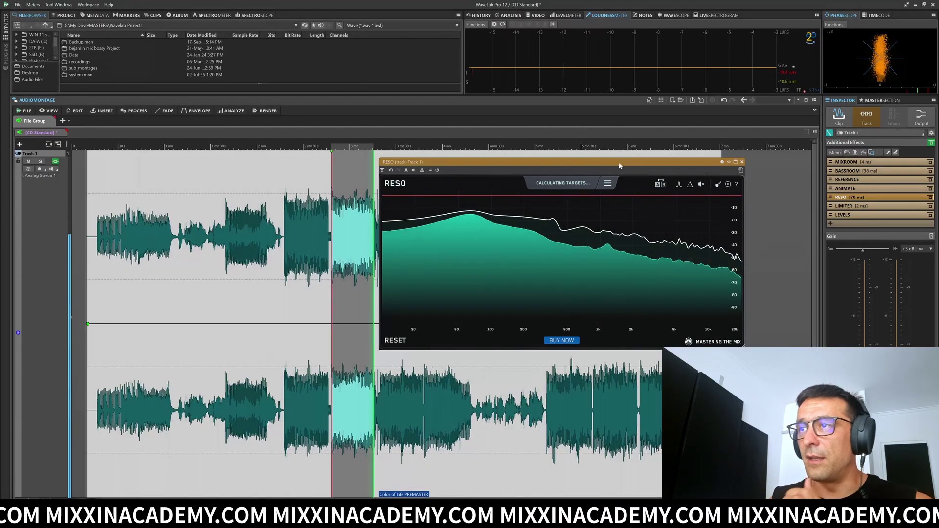
{"action": "left_click", "coordinate": [728, 184]}
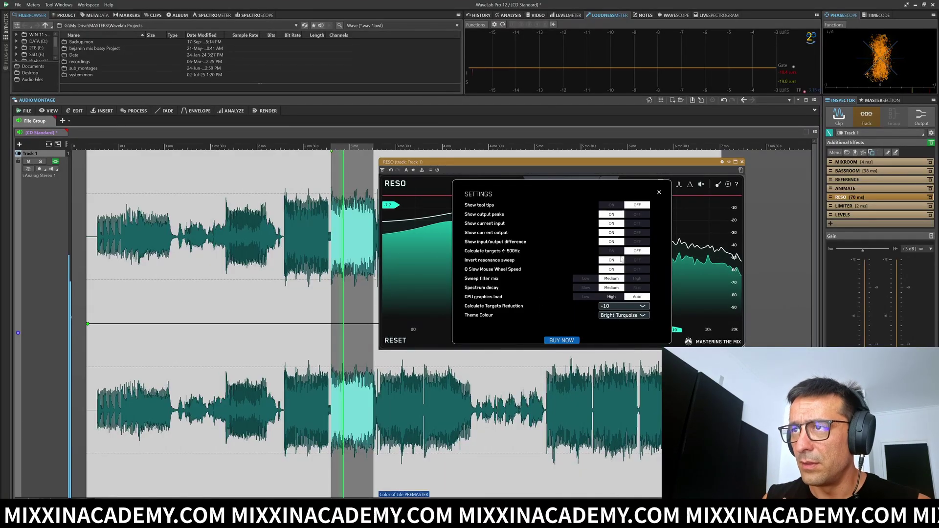
{"action": "left_click", "coordinate": [660, 195]}
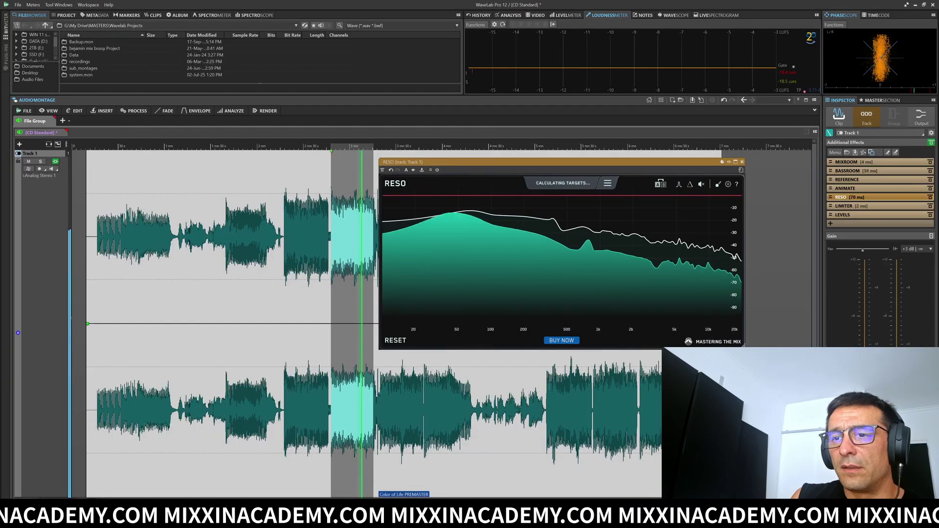
Stop playback, play the track again past the selected section for RESO's target calculation, and stop it.
{"action": "key", "text": "space"}
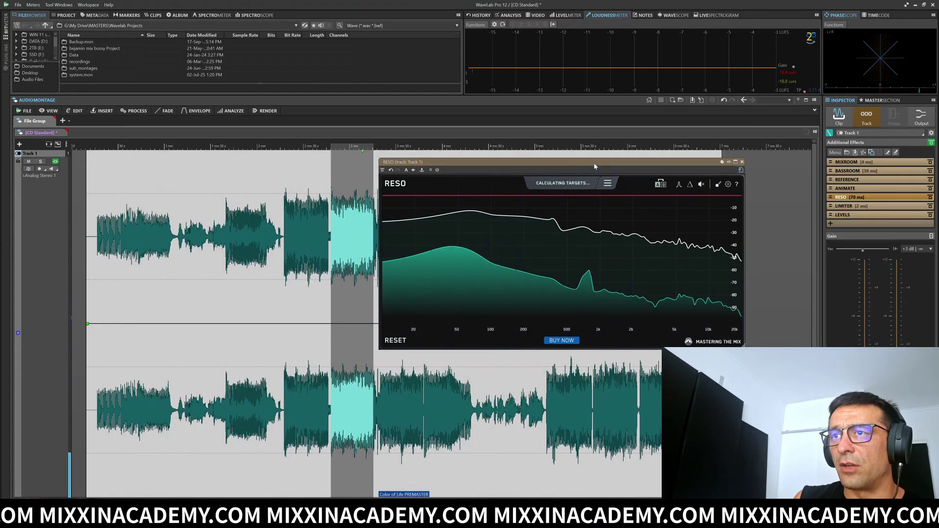
{"action": "left_click_drag", "start_coordinate": [578, 162], "coordinate": [543, 159]}
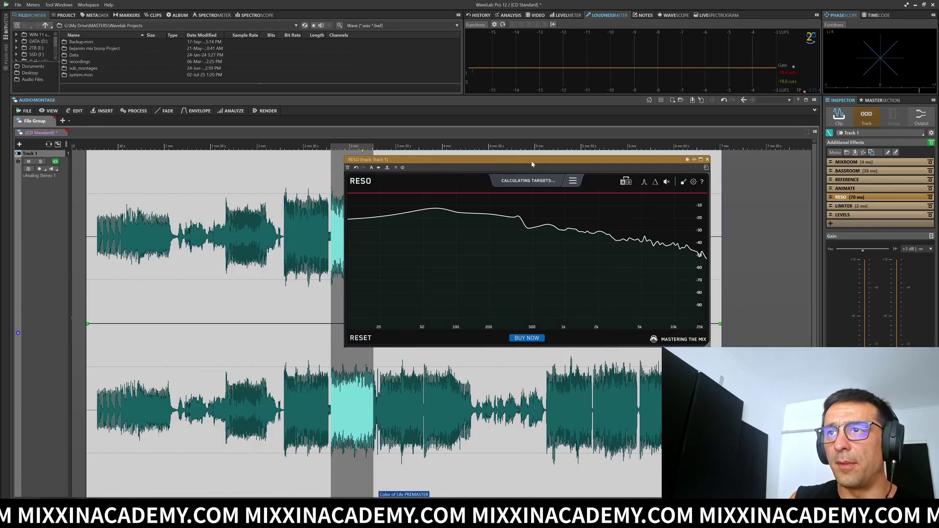
{"action": "key", "text": "space"}
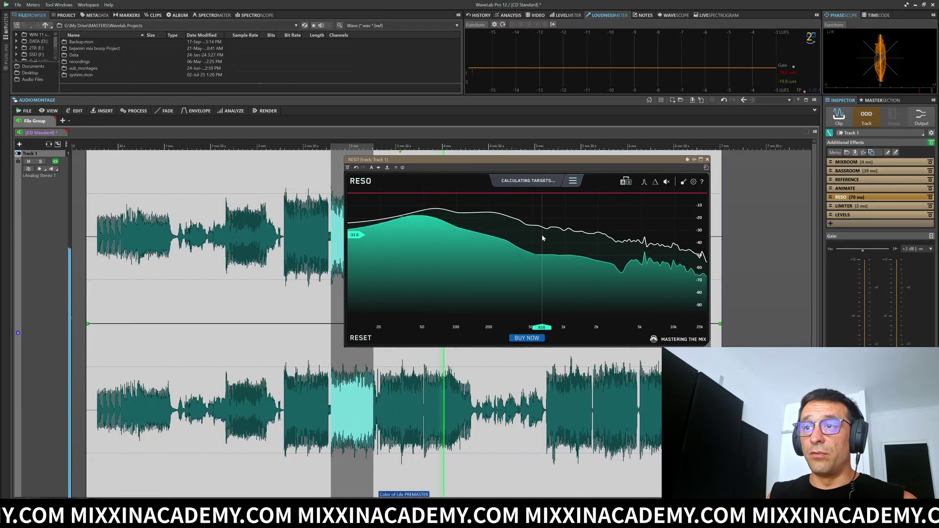
{"action": "key", "text": "space"}
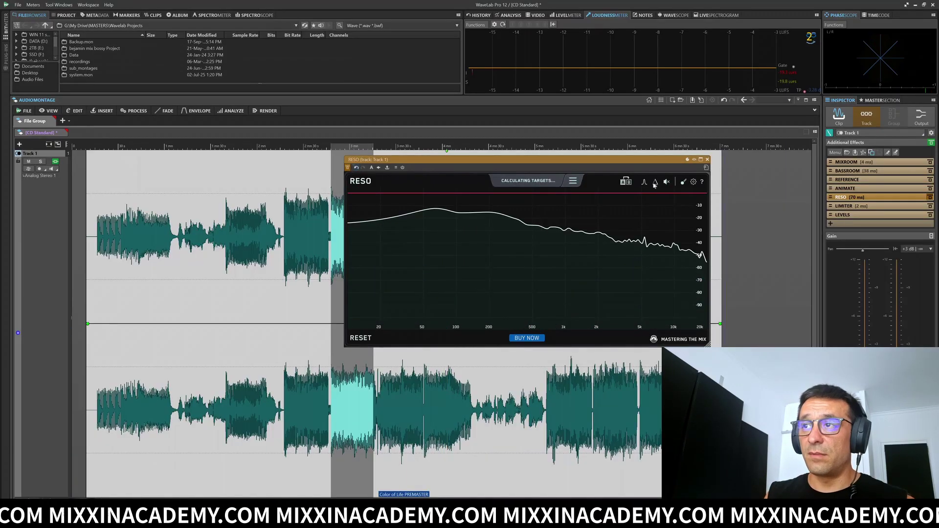
Bypass and close RESO, and open LIMITER.
{"action": "left_click", "coordinate": [707, 160]}
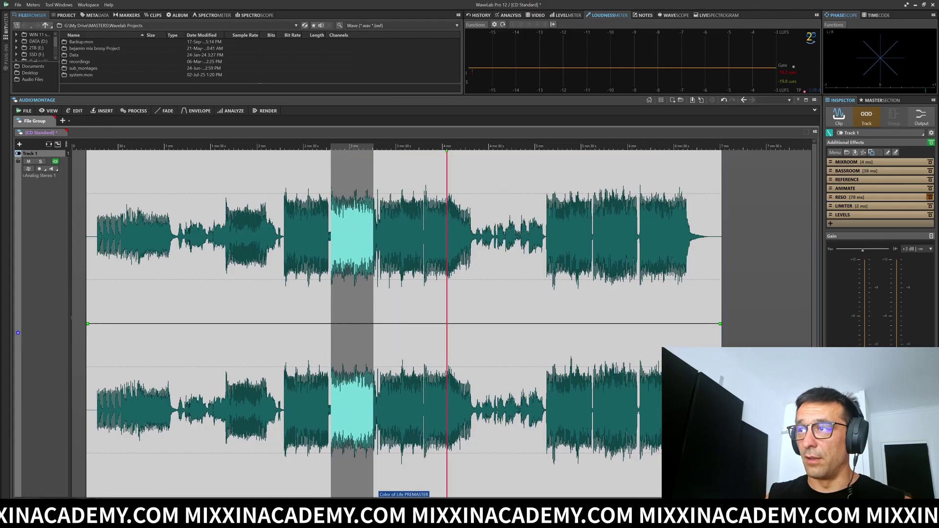
{"action": "left_click", "coordinate": [856, 207]}
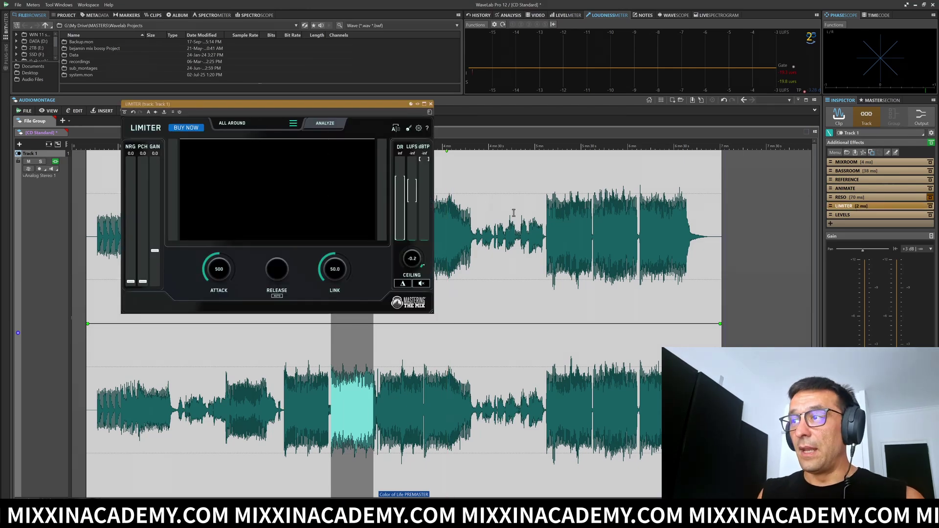
Open LEVELS and arrange the LIMITER and LEVELS windows side by side.
{"action": "left_click", "coordinate": [854, 215]}
{"action": "left_click_drag", "start_coordinate": [598, 175], "coordinate": [607, 101]}
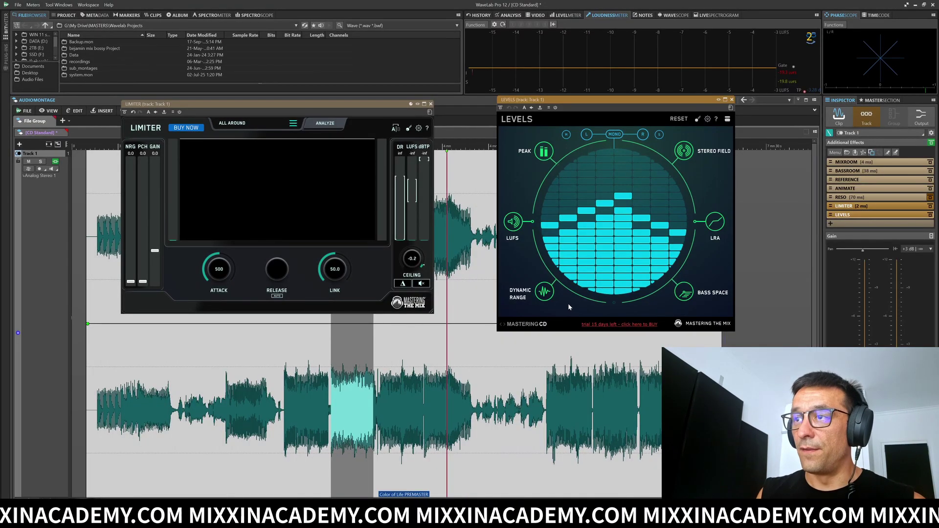
{"action": "left_click_drag", "start_coordinate": [318, 106], "coordinate": [370, 114]}
{"action": "left_click_drag", "start_coordinate": [631, 101], "coordinate": [694, 141]}
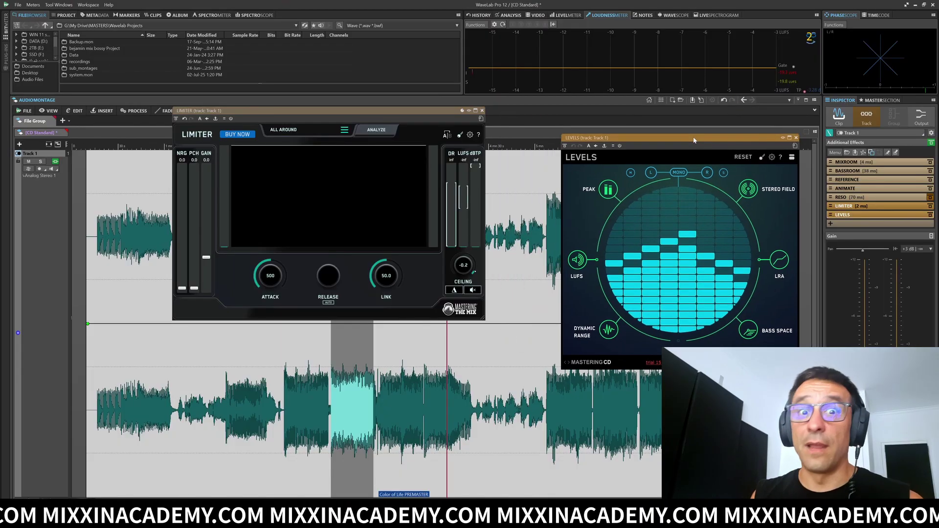
{"action": "left_click_drag", "start_coordinate": [446, 113], "coordinate": [483, 154]}
Play the track, analyze it in LIMITER and choose the Mastering: Crazy Loud target.
{"action": "key", "text": "space"}
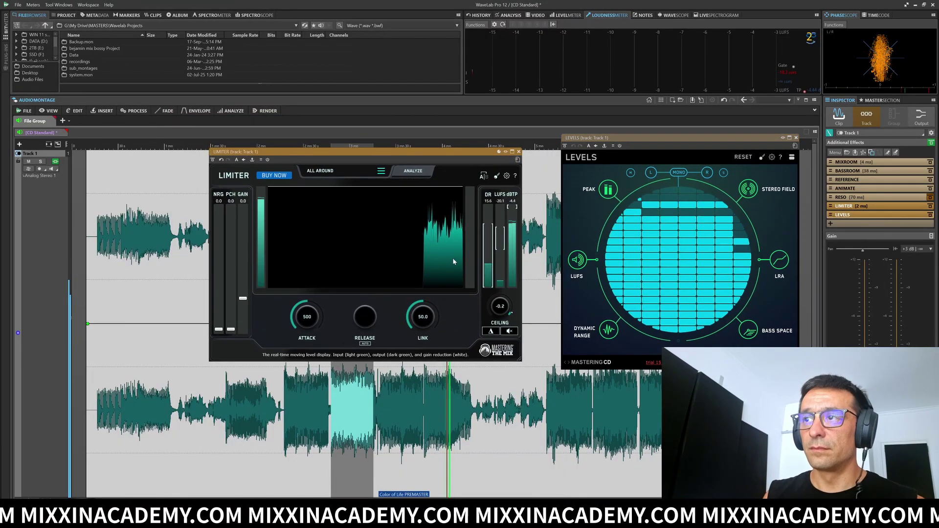
{"action": "left_click", "coordinate": [413, 171]}
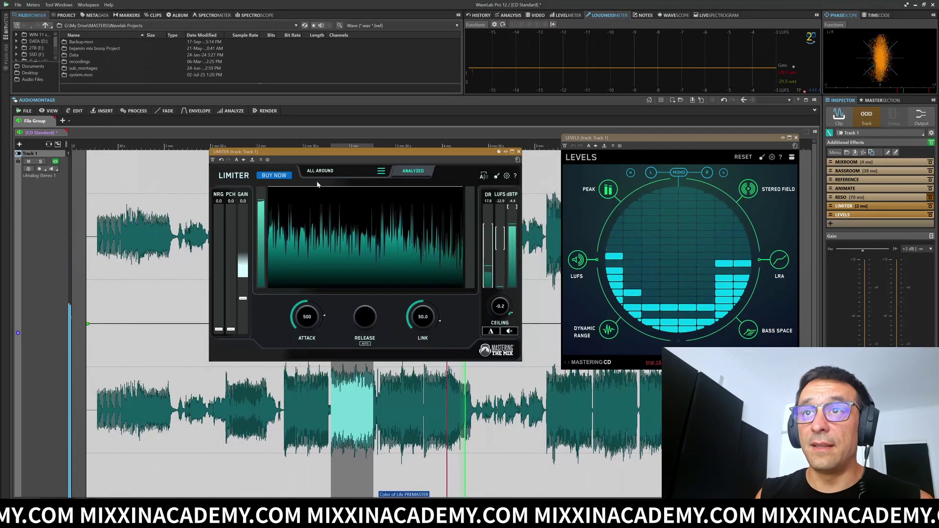
{"action": "left_click", "coordinate": [381, 171]}
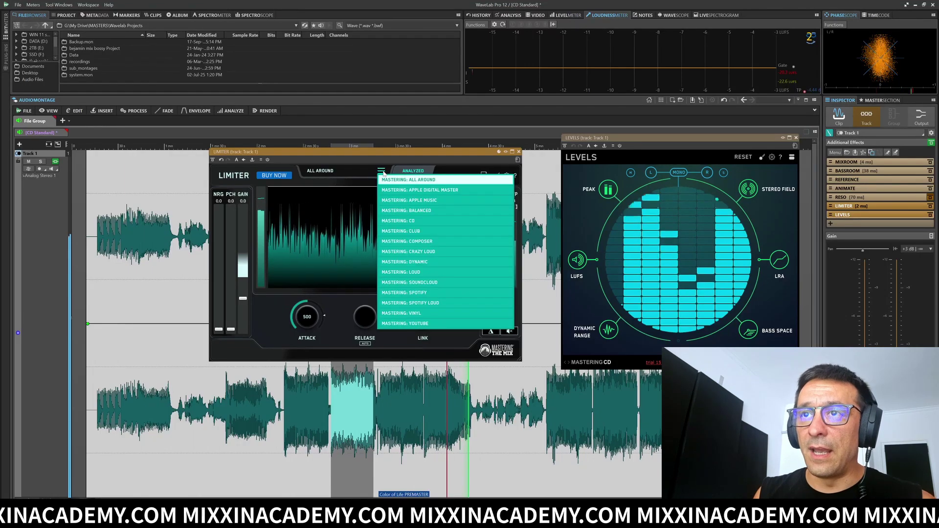
{"action": "left_click", "coordinate": [429, 253]}
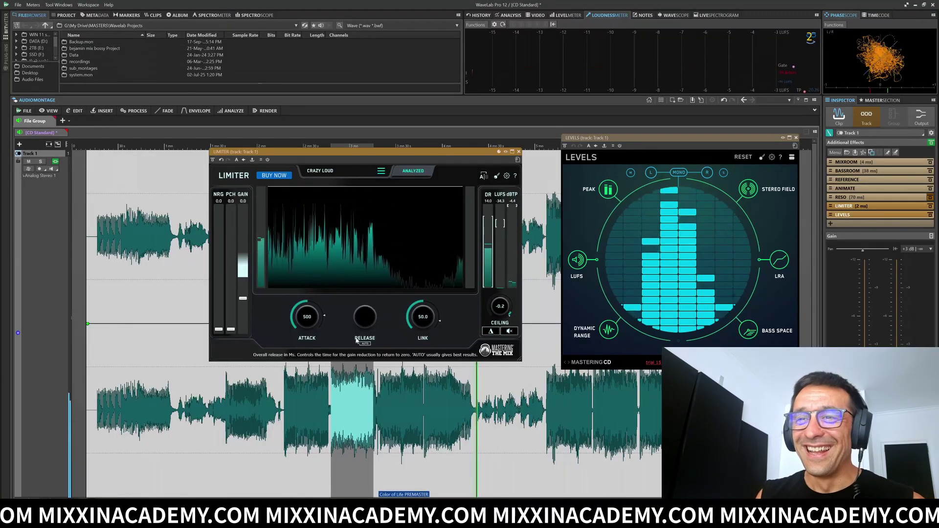
Play the track from the start of the selected section, raise LIMITER's gain to 11.6 and stop playback.
{"action": "left_click", "coordinate": [332, 383]}
{"action": "key", "text": "space"}
{"action": "key", "text": "space"}
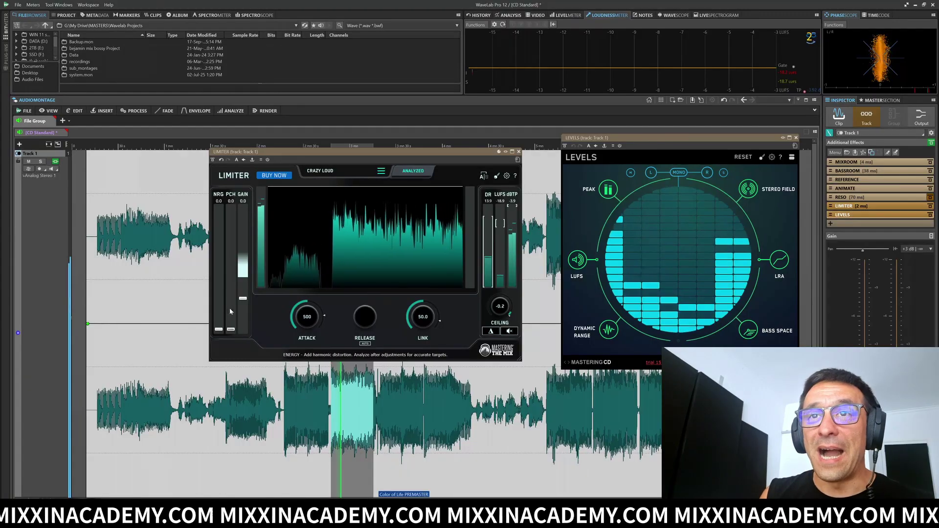
{"action": "left_click_drag", "start_coordinate": [243, 298], "coordinate": [243, 262]}
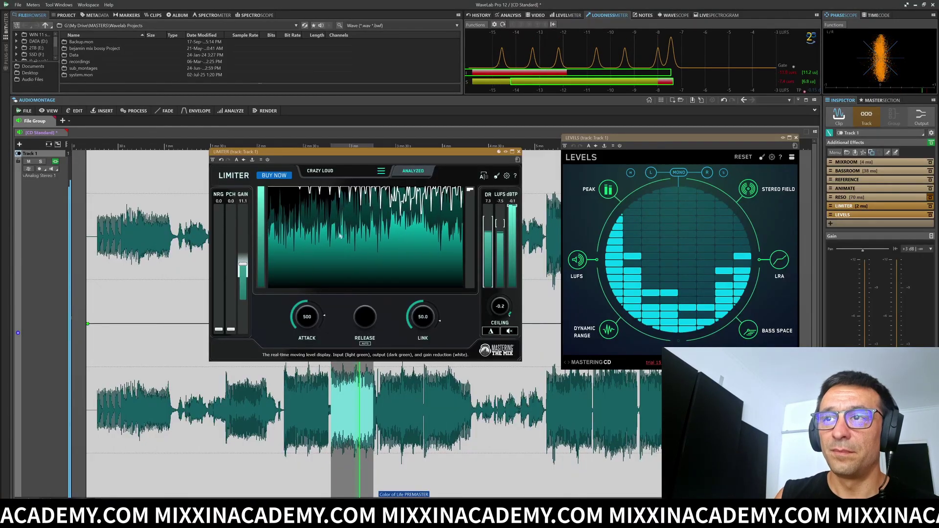
{"action": "left_click_drag", "start_coordinate": [242, 265], "coordinate": [242, 262]}
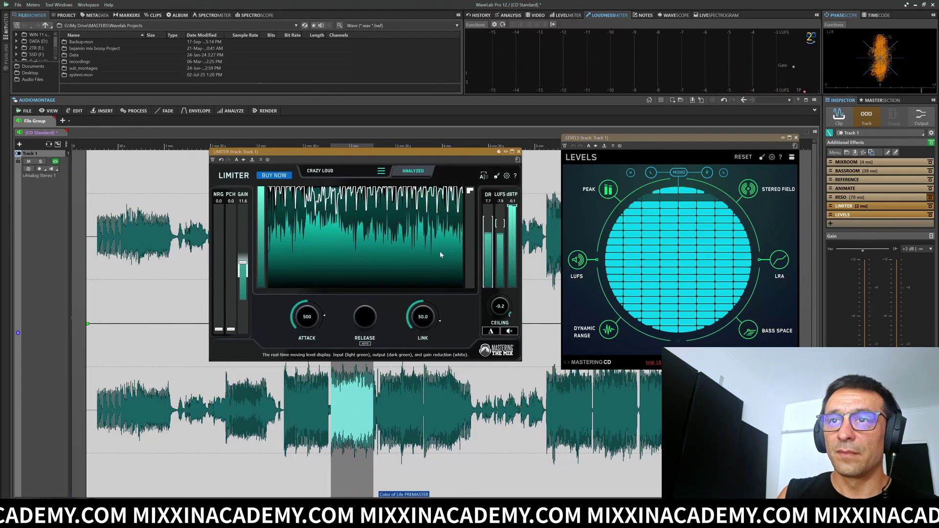
{"action": "key", "text": "space"}
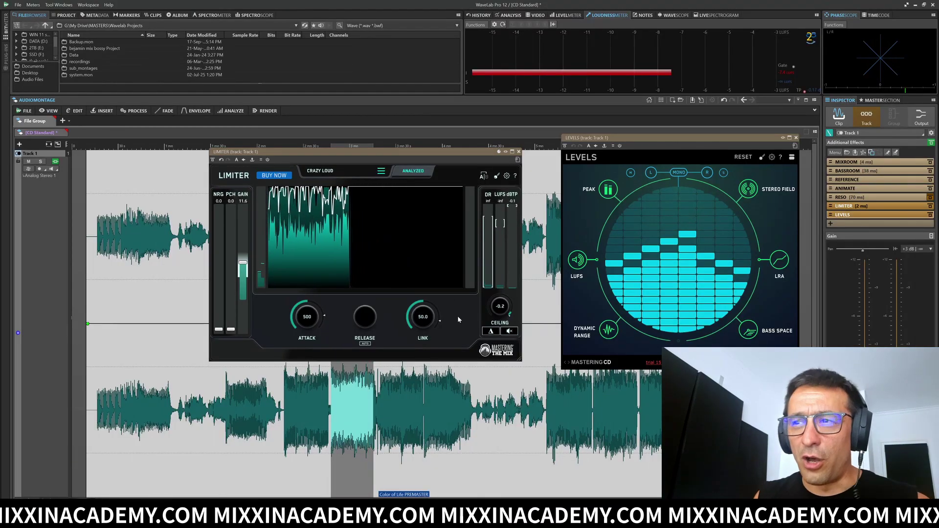
{"action": "key", "text": "space"}
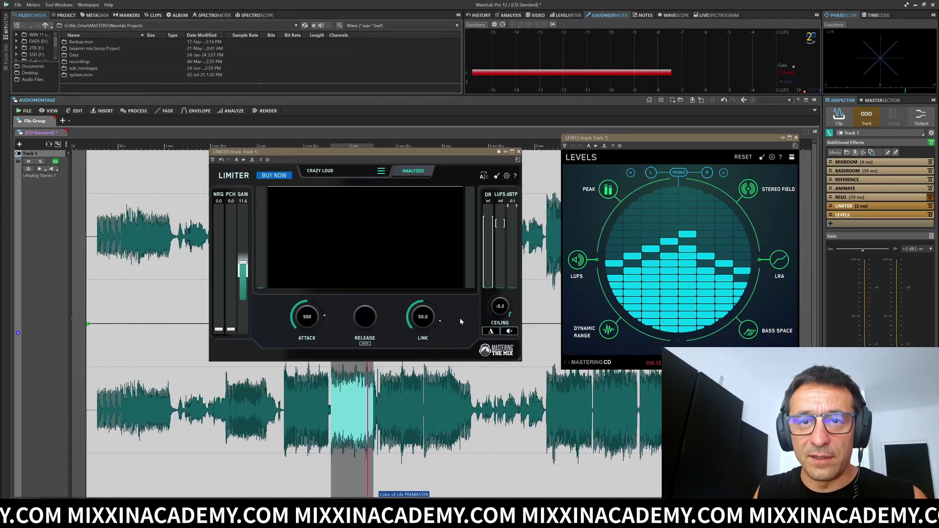
{"action": "key", "text": "space"}
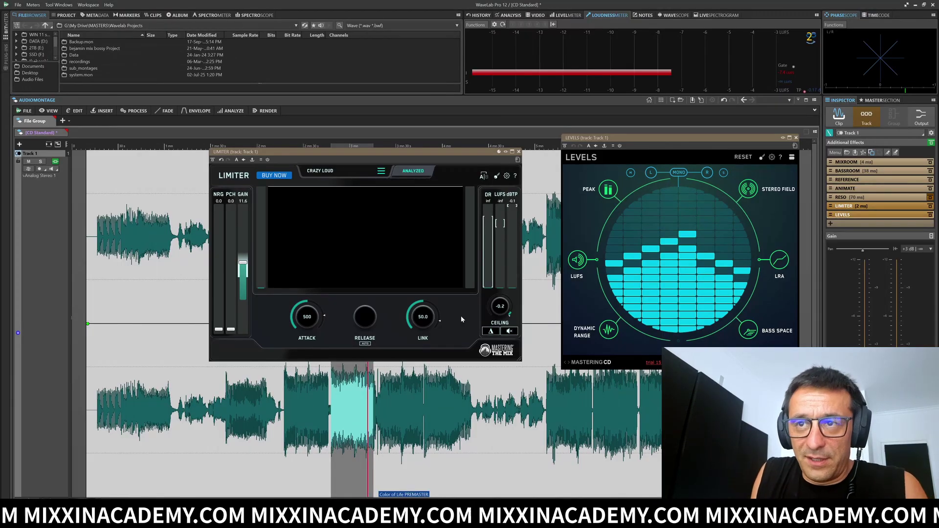
{"action": "key", "text": "space"}
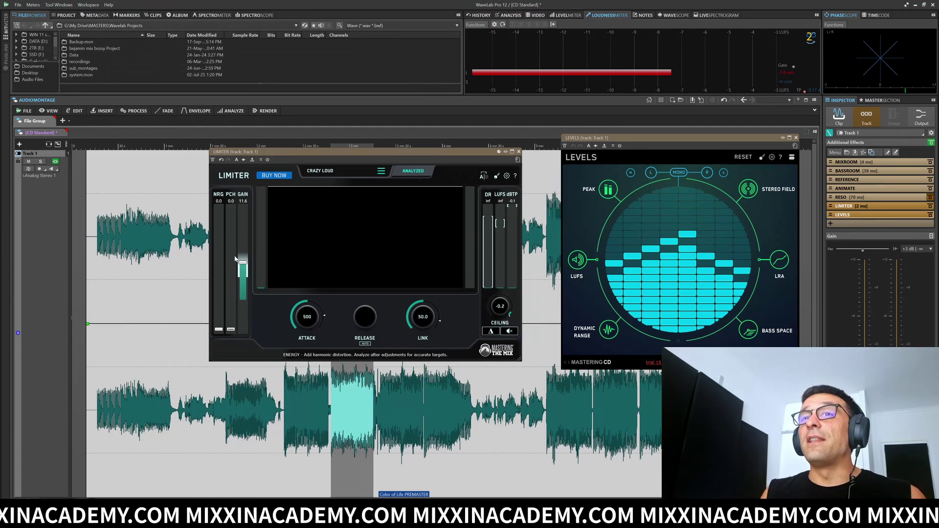
Play the selected section, set LIMITER's gain to 6.6 and its energy to 65.6, and stop playback.
{"action": "key", "text": "space"}
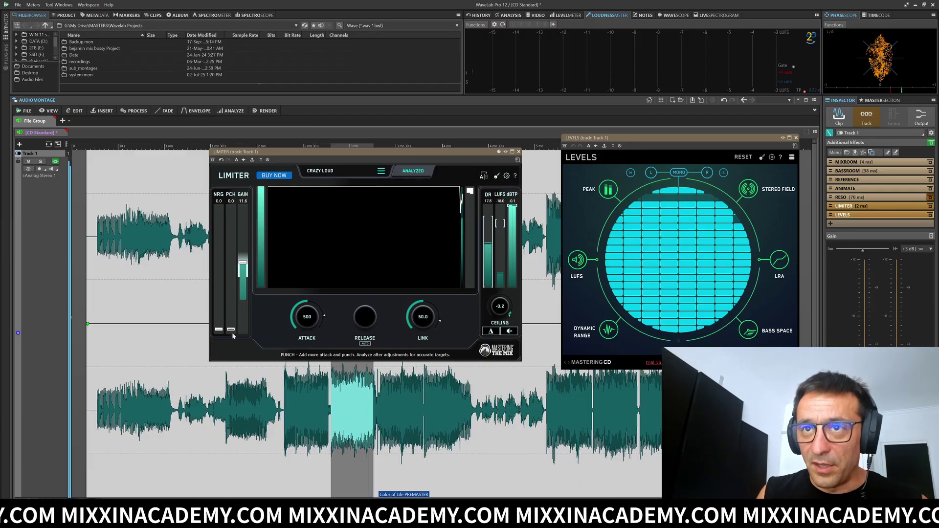
{"action": "left_click_drag", "start_coordinate": [243, 265], "coordinate": [247, 275]}
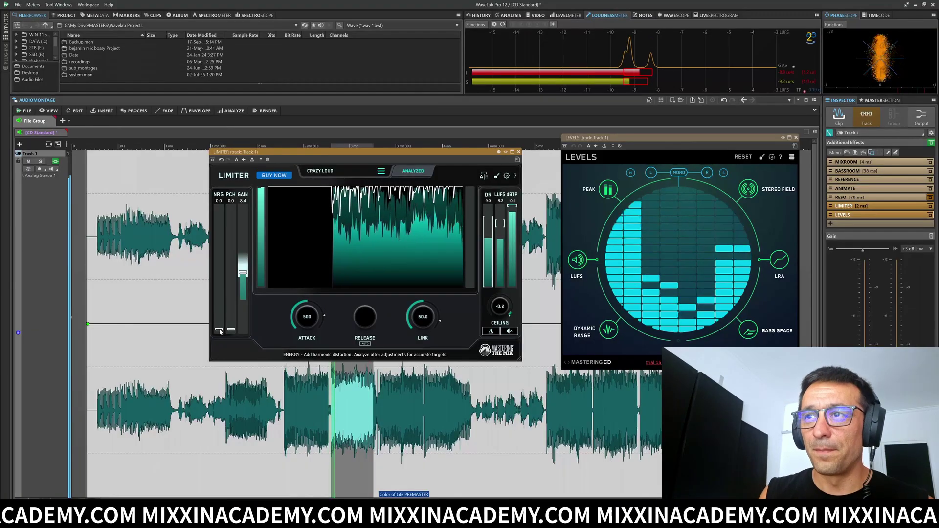
{"action": "left_click_drag", "start_coordinate": [220, 332], "coordinate": [221, 280]}
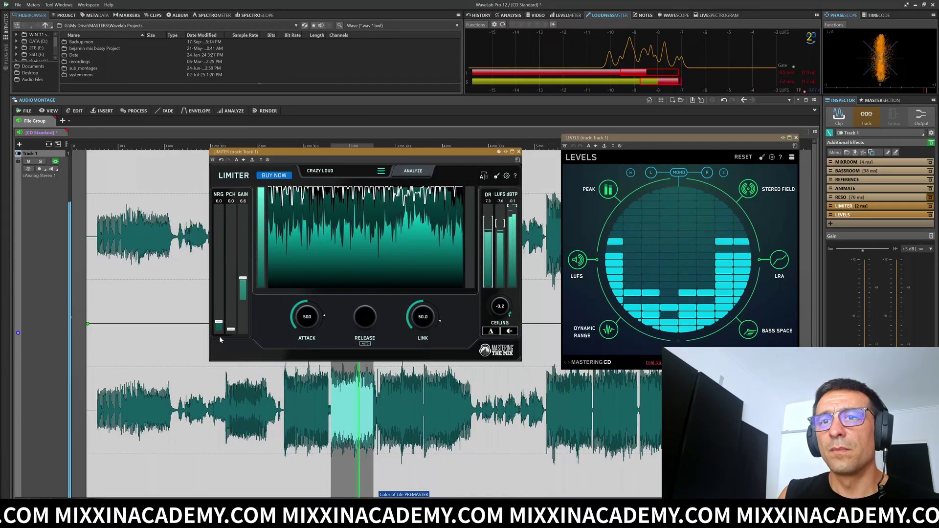
{"action": "left_click_drag", "start_coordinate": [224, 306], "coordinate": [223, 233]}
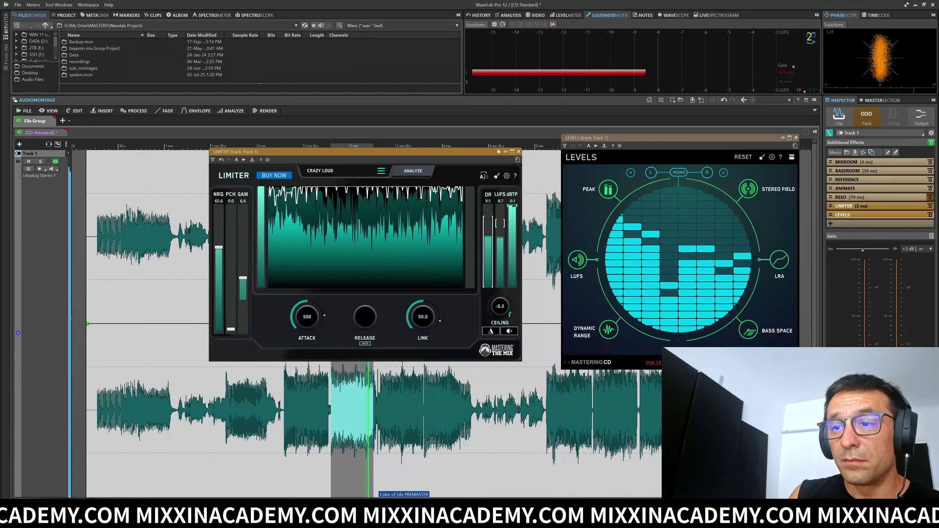
{"action": "key", "text": "space"}
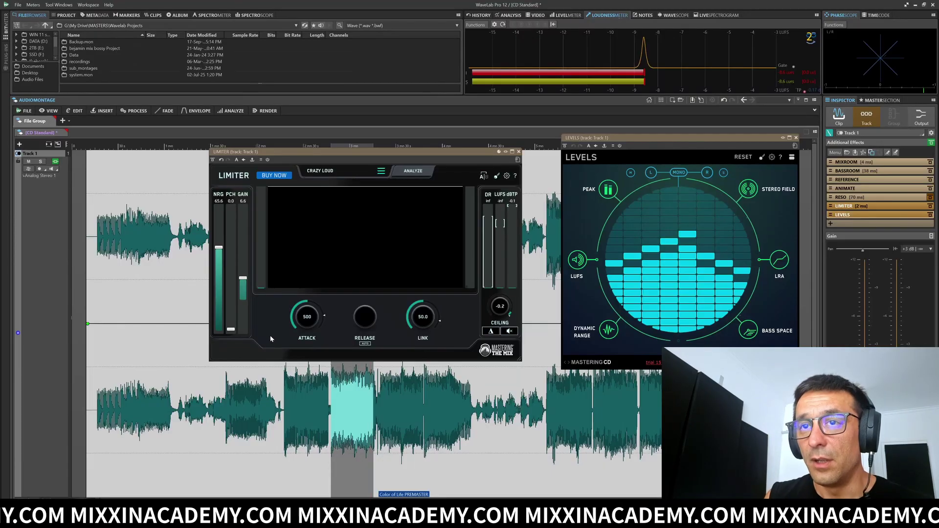
Replay the section and set LIMITER's energy to 36.2, punch to 54.2, attack to 1200 and release to 100.
{"action": "left_click_drag", "start_coordinate": [220, 248], "coordinate": [224, 285]}
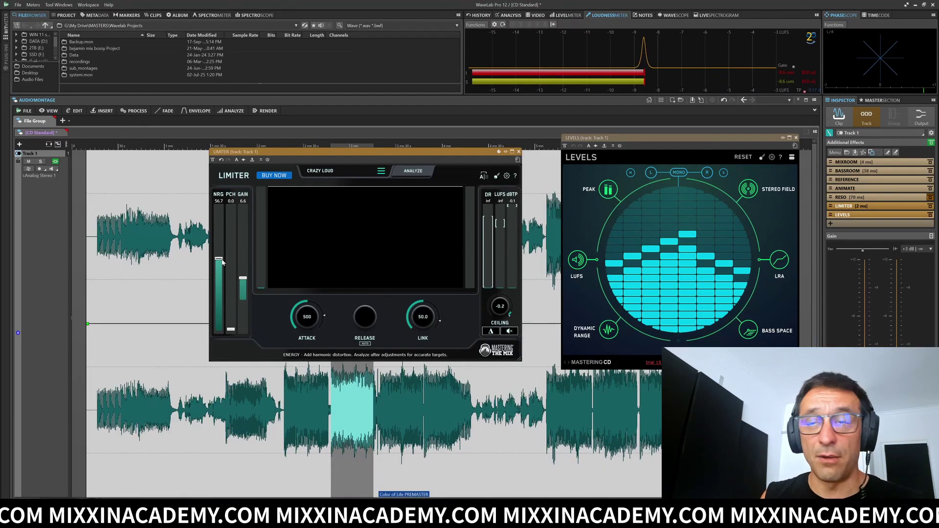
{"action": "key", "text": "space"}
{"action": "left_click_drag", "start_coordinate": [220, 256], "coordinate": [220, 253]}
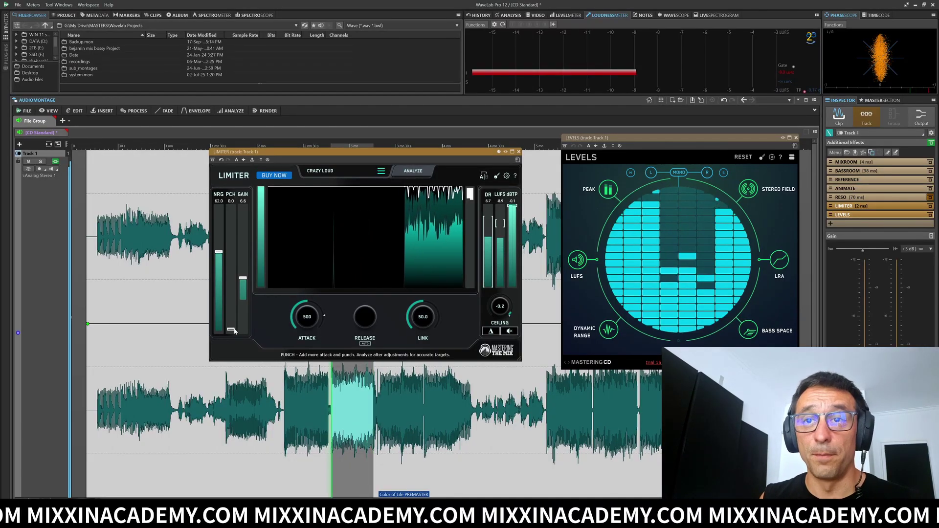
{"action": "left_click_drag", "start_coordinate": [234, 331], "coordinate": [229, 230]}
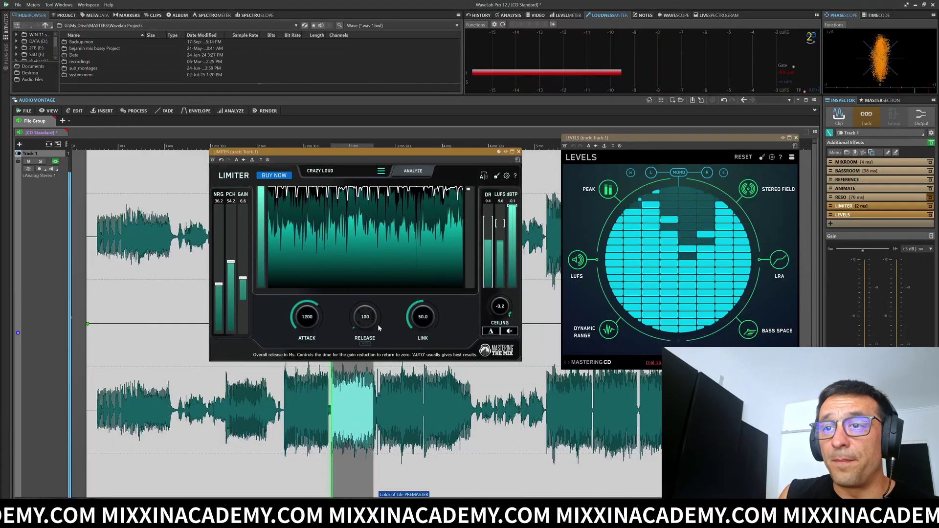
Set LIMITER's release to 314, gain to 9.9 and energy to 45.2 while the section plays.
{"action": "left_click_drag", "start_coordinate": [368, 318], "coordinate": [367, 314]}
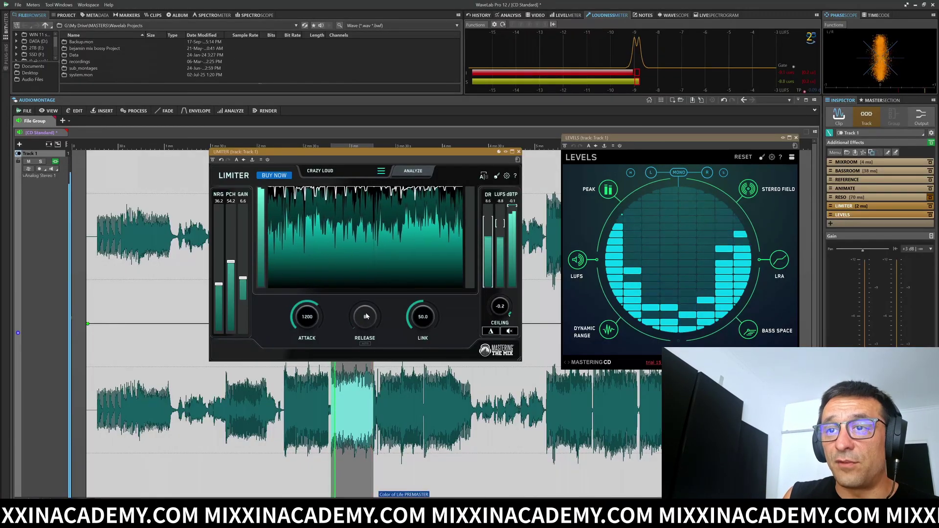
{"action": "left_click_drag", "start_coordinate": [369, 316], "coordinate": [371, 317]}
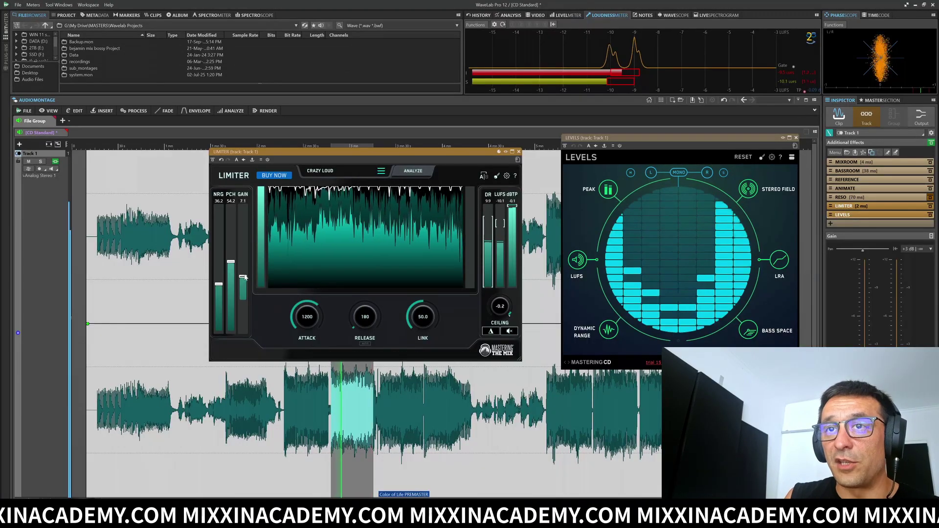
{"action": "left_click_drag", "start_coordinate": [243, 272], "coordinate": [243, 268]}
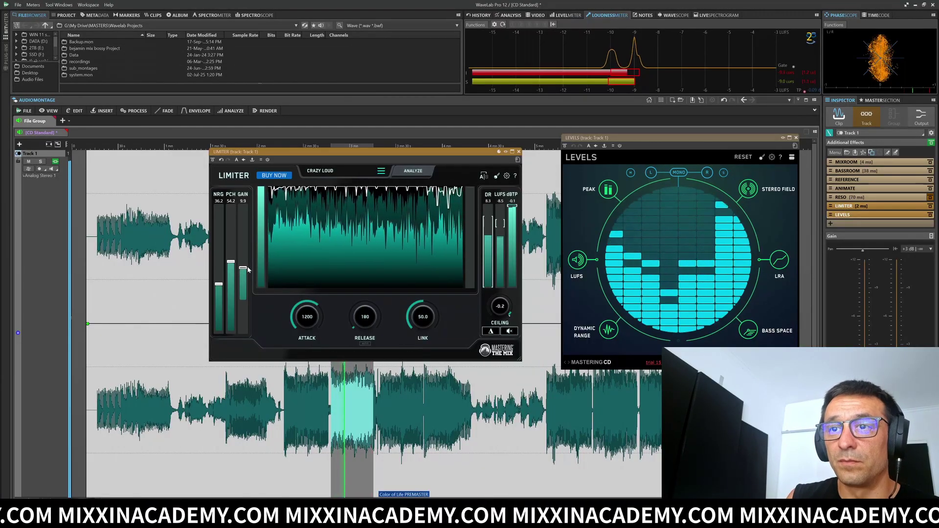
{"action": "mouse_move", "coordinate": [369, 316]}
{"action": "left_mouse_down"}
{"action": "mouse_move", "coordinate": [370, 301]}
{"action": "mouse_move", "coordinate": [373, 320]}
{"action": "left_mouse_up"}
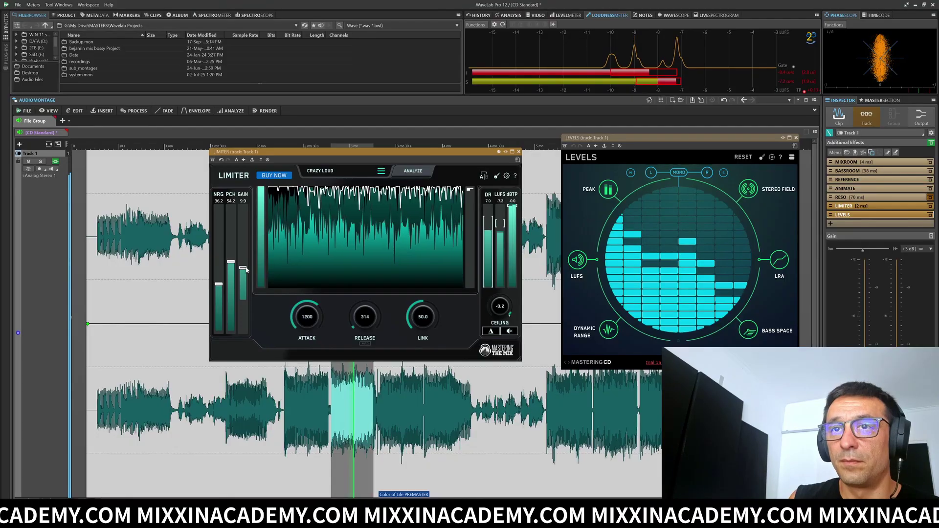
{"action": "left_click_drag", "start_coordinate": [219, 284], "coordinate": [220, 273]}
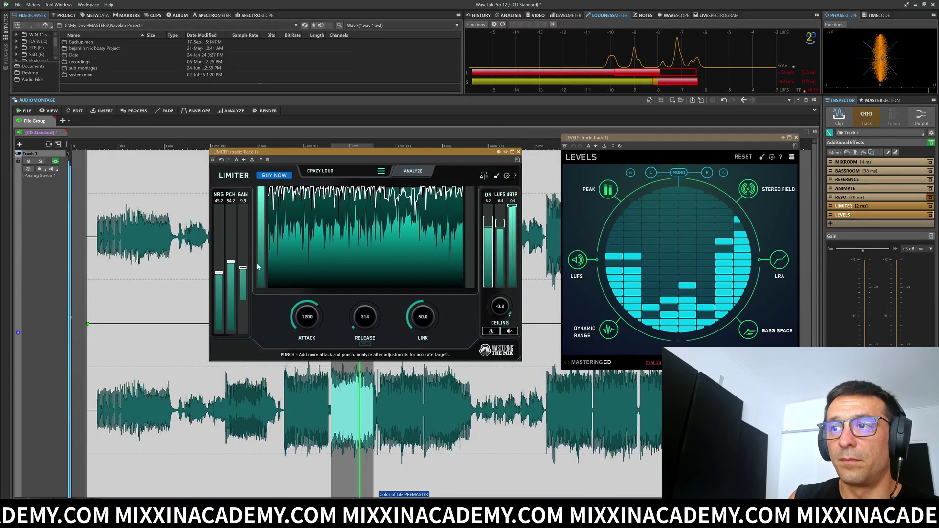
Monitor dynamic range and LUFS in LEVELS while setting LIMITER's release to 372, attack to 1292, energy to 42.6 and punch to 50.2.
{"action": "left_click", "coordinate": [615, 333]}
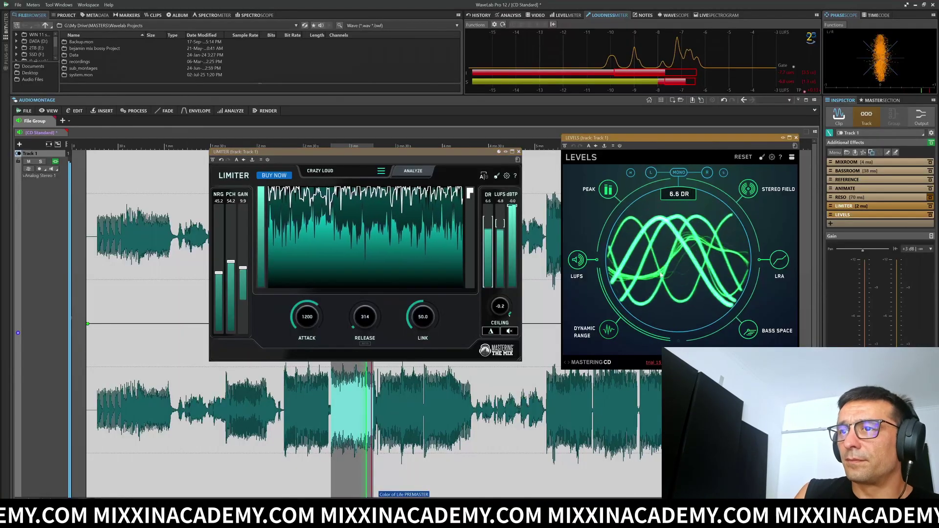
{"action": "left_click", "coordinate": [578, 260]}
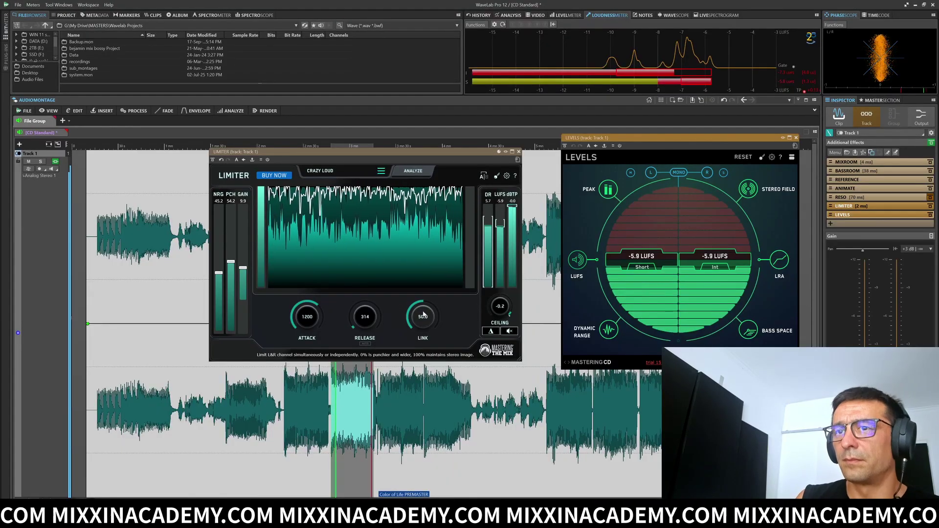
{"action": "left_click_drag", "start_coordinate": [368, 319], "coordinate": [369, 312]}
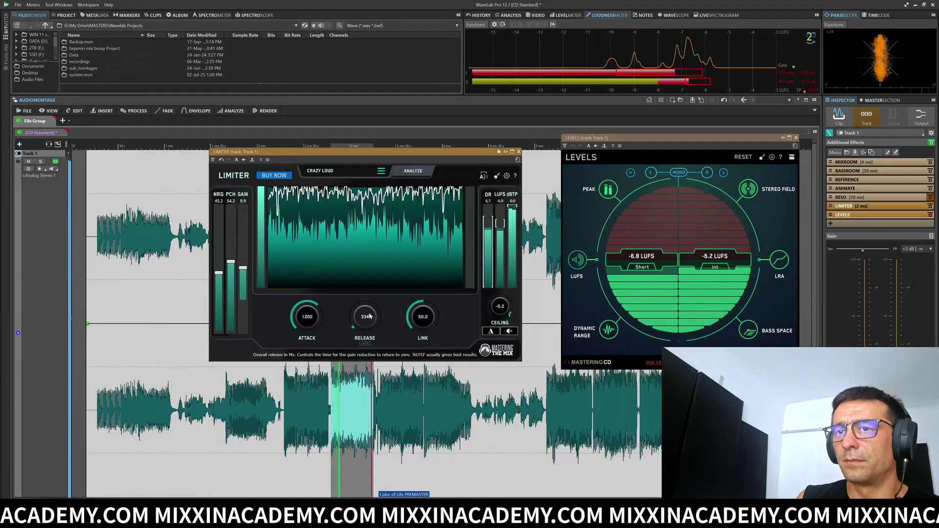
{"action": "left_click_drag", "start_coordinate": [307, 317], "coordinate": [319, 338]}
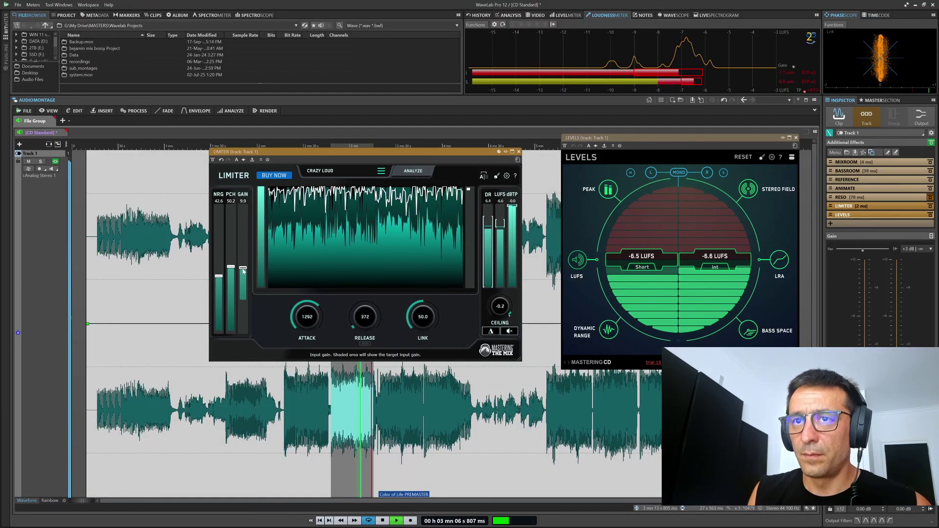
Fine-tune LIMITER's gain to 9.3 and punch to 46.3, and stop playback.
{"action": "left_click_drag", "start_coordinate": [243, 272], "coordinate": [243, 270]}
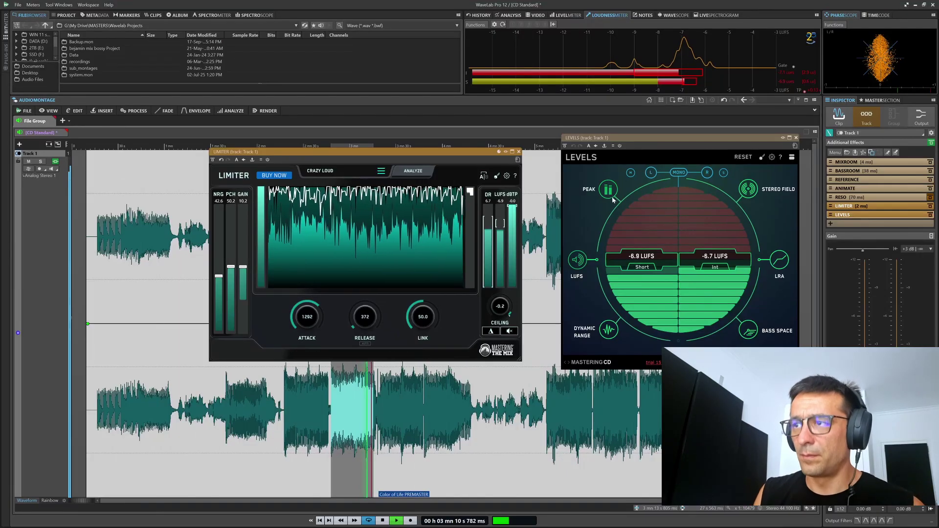
{"action": "left_click_drag", "start_coordinate": [246, 267], "coordinate": [247, 270]}
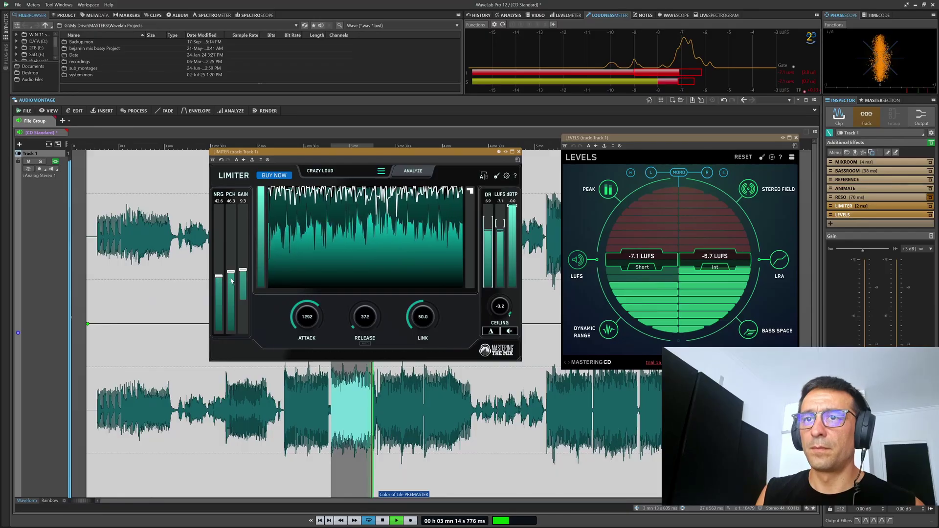
{"action": "key", "text": "space"}
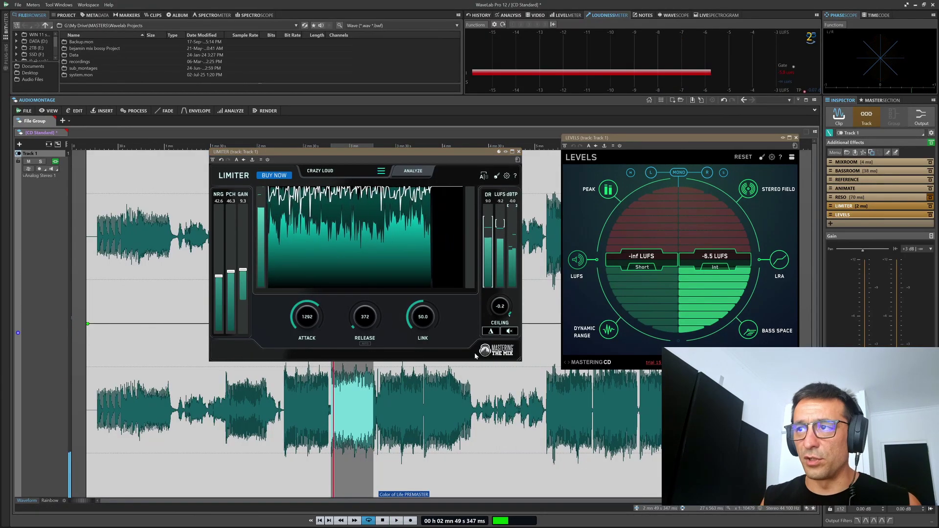
Replay the section, switch LIMITER's release to auto and set energy to 44.4, punch to 45.3, gain to 8.8 and attack to 1527.
{"action": "left_click_drag", "start_coordinate": [444, 155], "coordinate": [462, 154]}
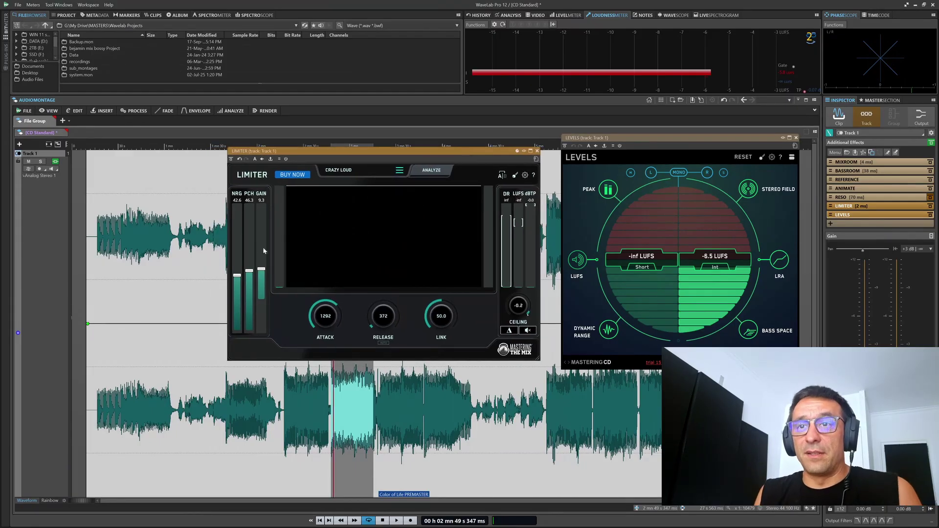
{"action": "key", "text": "space"}
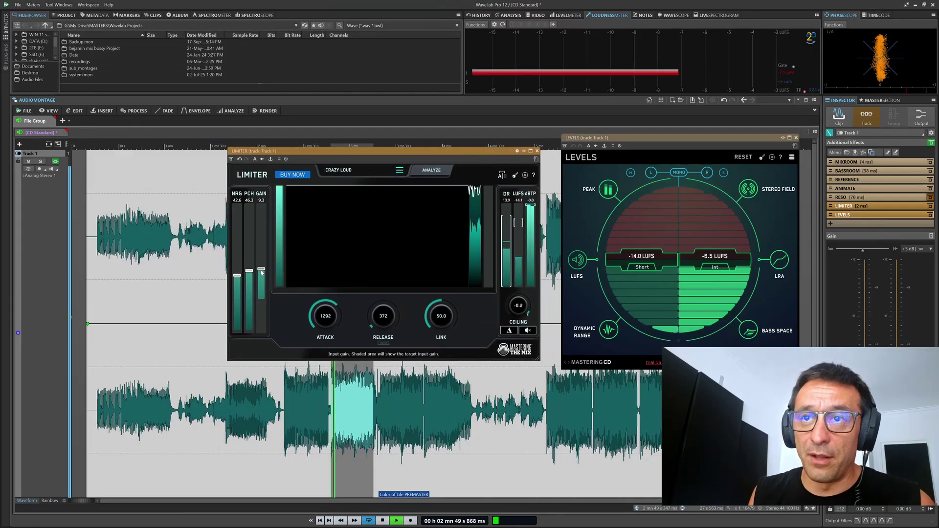
{"action": "left_click", "coordinate": [384, 343]}
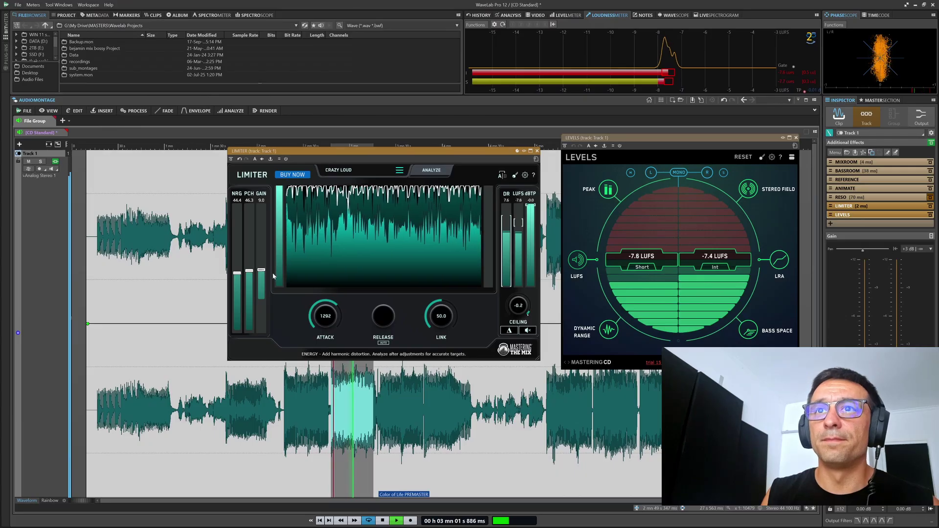
{"action": "left_click_drag", "start_coordinate": [262, 270], "coordinate": [262, 273]}
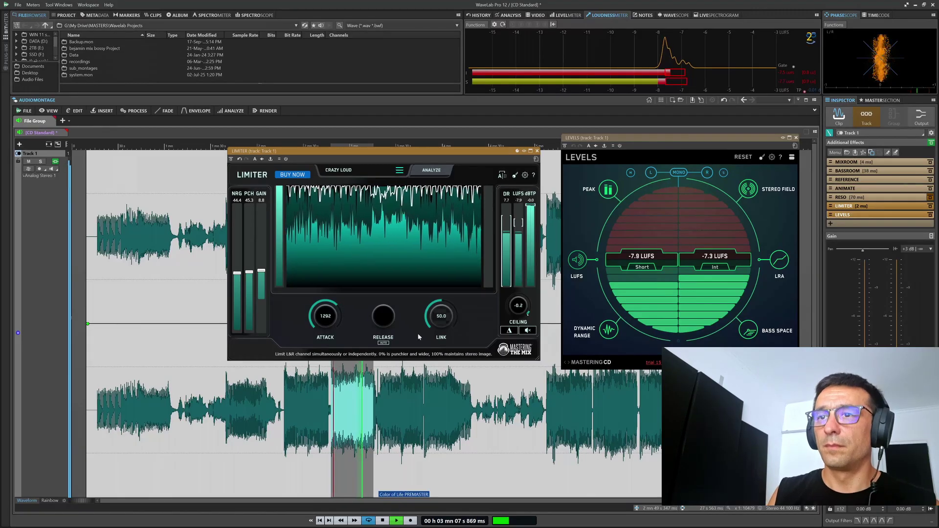
{"action": "left_click_drag", "start_coordinate": [331, 321], "coordinate": [331, 317]}
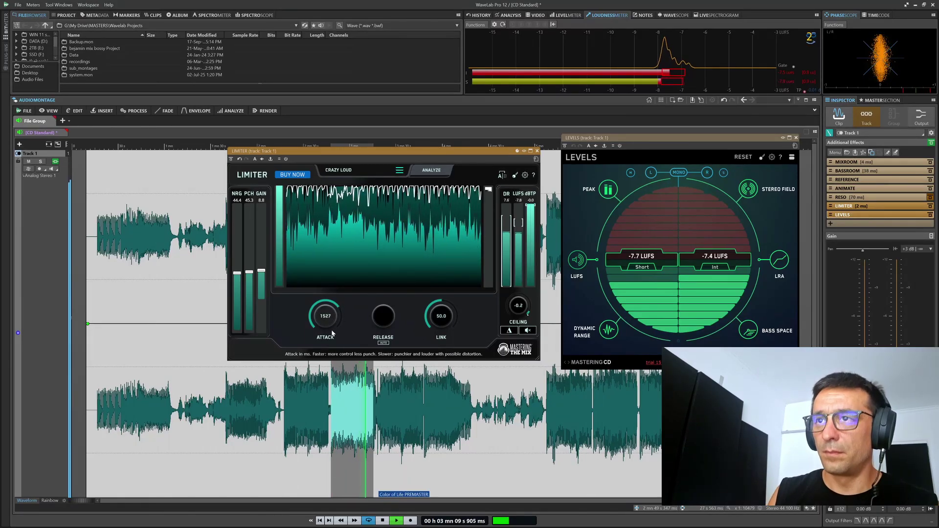
Set LIMITER's energy and punch to 49.2, gain to 9.0 and attack to 1094 while auditioning the section.
{"action": "mouse_move", "coordinate": [263, 272]}
{"action": "left_mouse_down"}
{"action": "mouse_move", "coordinate": [239, 267]}
{"action": "mouse_move", "coordinate": [262, 270]}
{"action": "mouse_move", "coordinate": [249, 265]}
{"action": "left_mouse_up"}
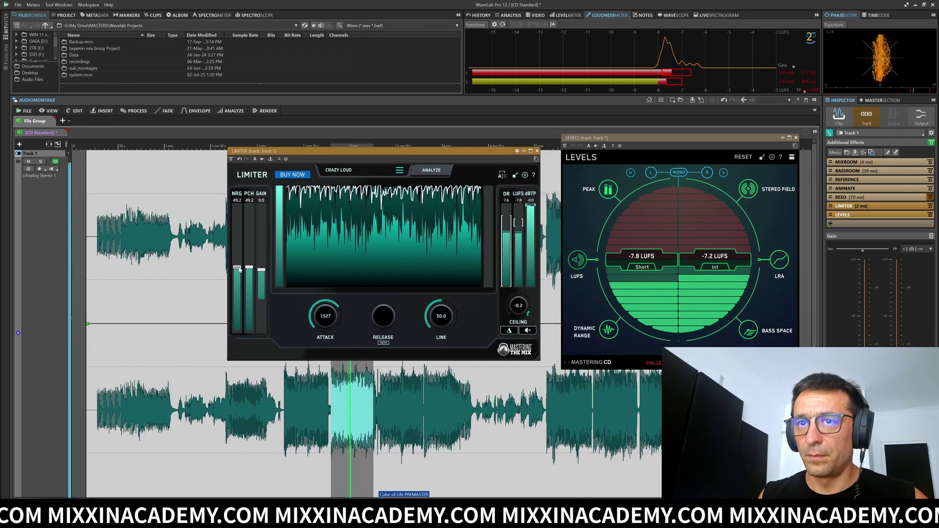
{"action": "left_click_drag", "start_coordinate": [321, 314], "coordinate": [330, 328]}
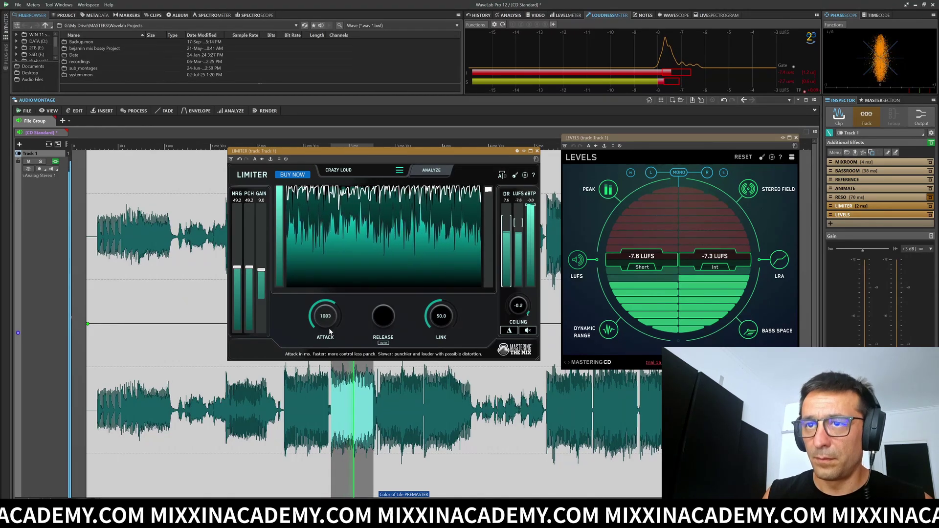
{"action": "scroll", "coordinate": [331, 322], "scroll_direction": "down", "scroll_amount": 10}
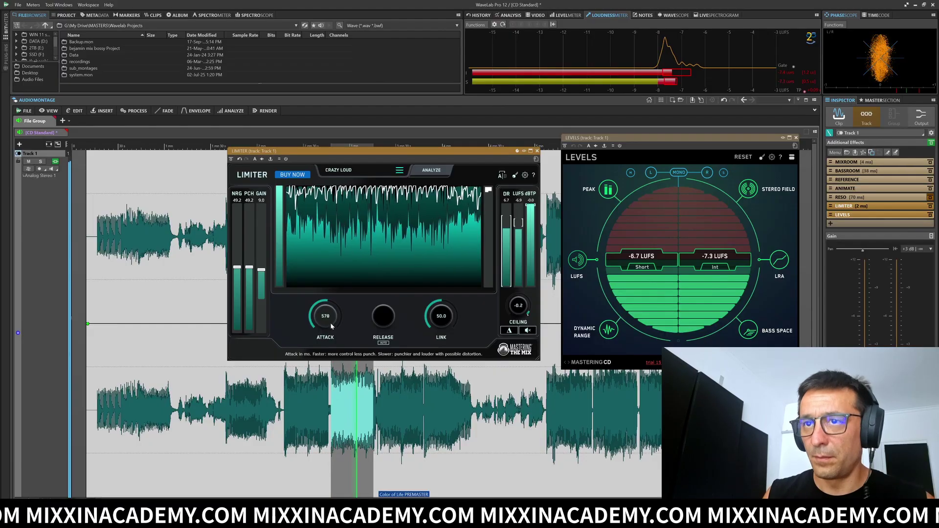
{"action": "scroll", "coordinate": [331, 319], "scroll_direction": "down", "scroll_amount": 1}
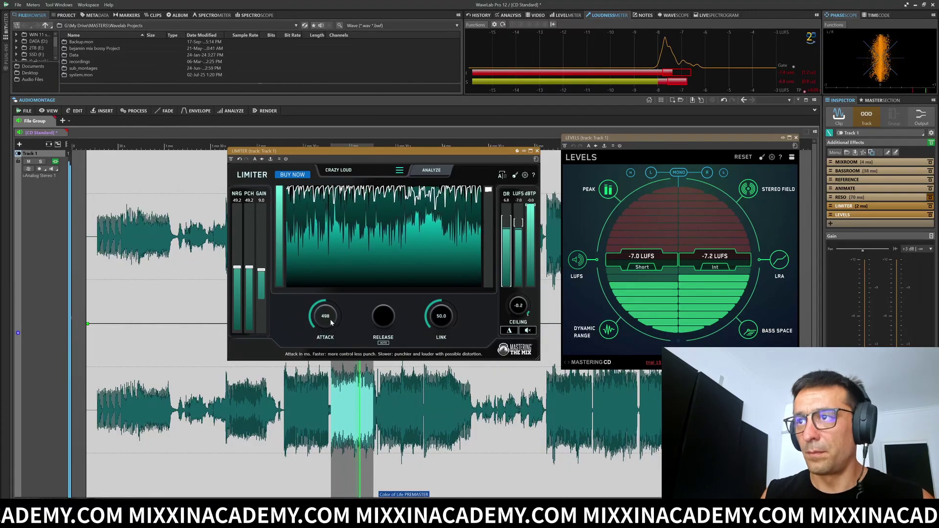
{"action": "scroll", "coordinate": [331, 316], "scroll_direction": "up", "scroll_amount": 10}
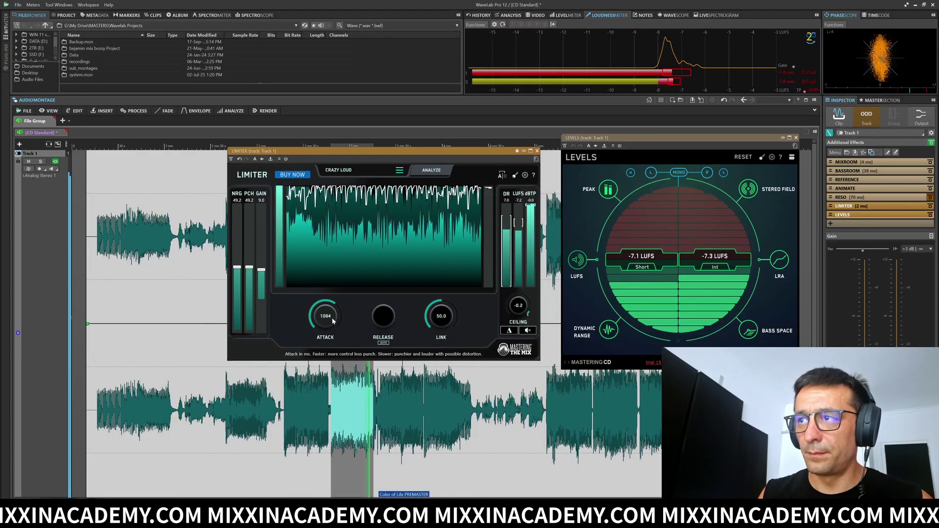
{"action": "key", "text": "space"}
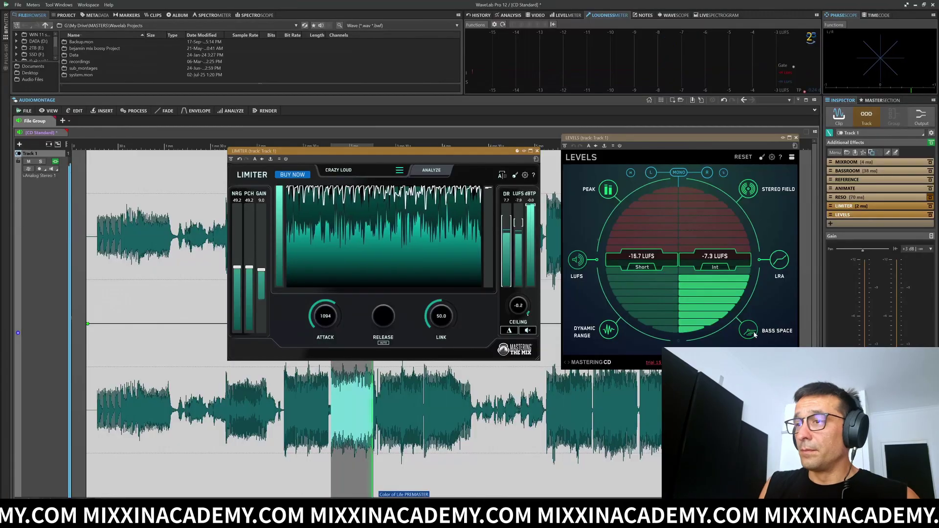
{"action": "key", "text": "space"}
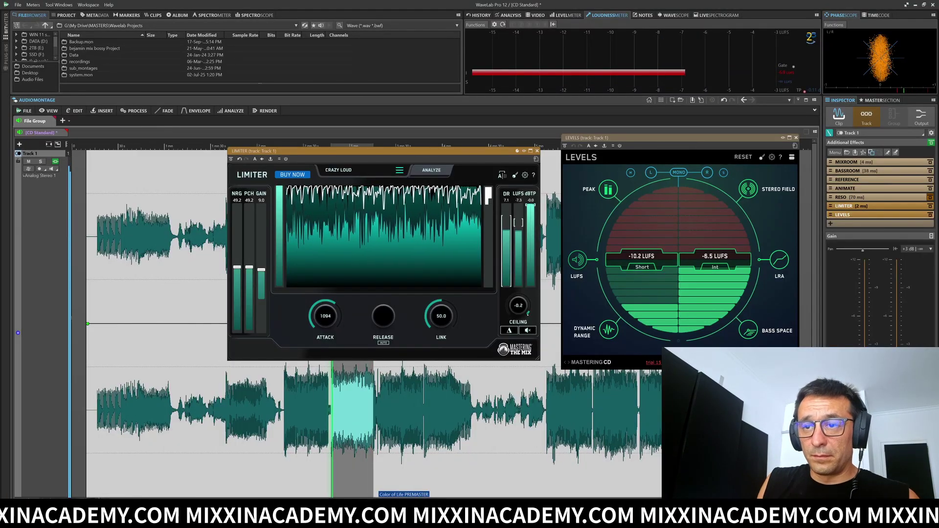
{"action": "key", "text": "space"}
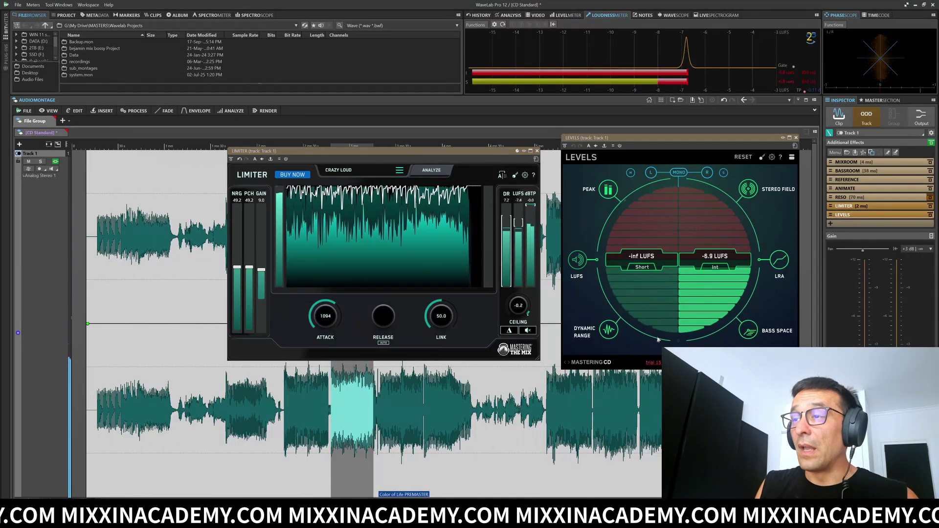
Check the stereo field, bass space, LRA and LUFS views in LEVELS, playing the section for the loudness readings.
{"action": "left_click", "coordinate": [754, 190]}
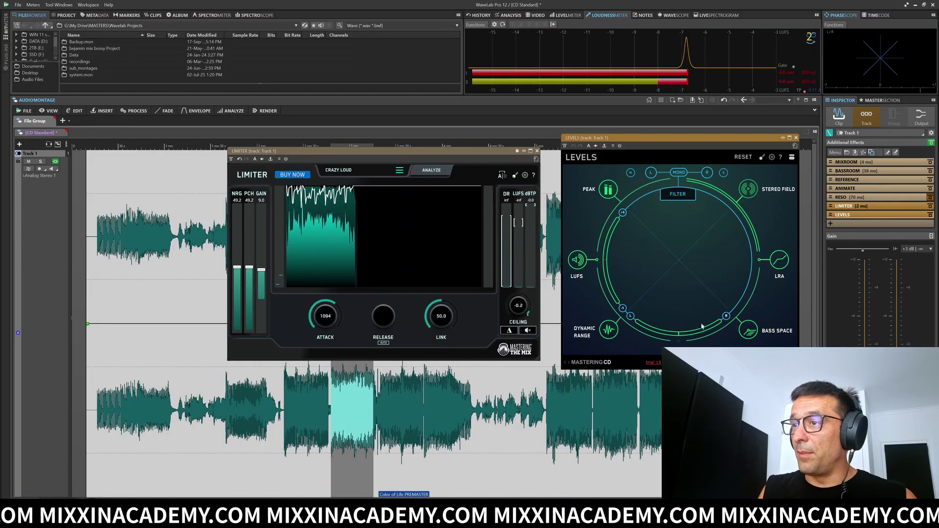
{"action": "left_click", "coordinate": [751, 332]}
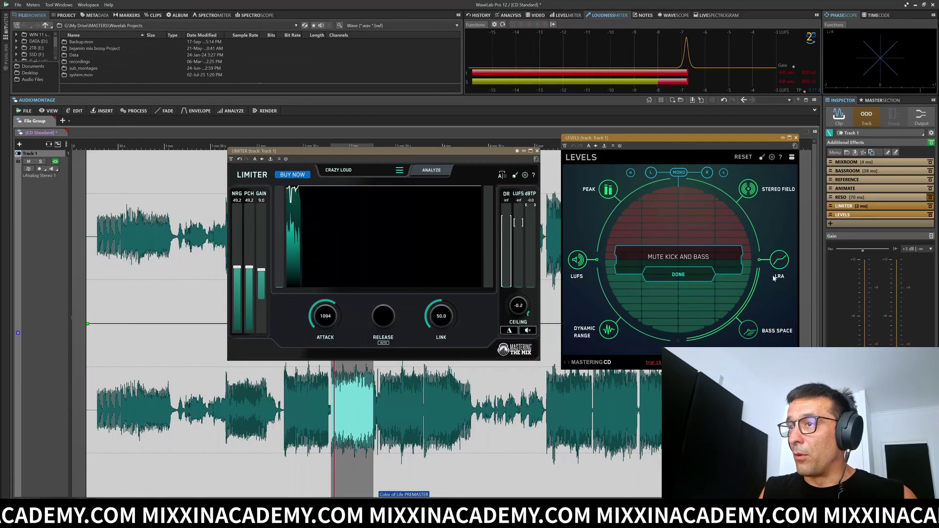
{"action": "left_click", "coordinate": [780, 262]}
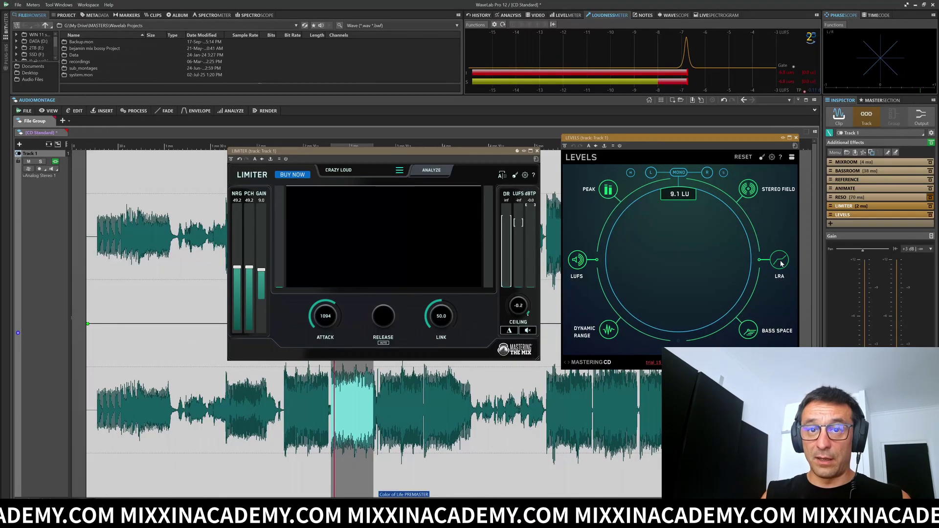
{"action": "key", "text": "space"}
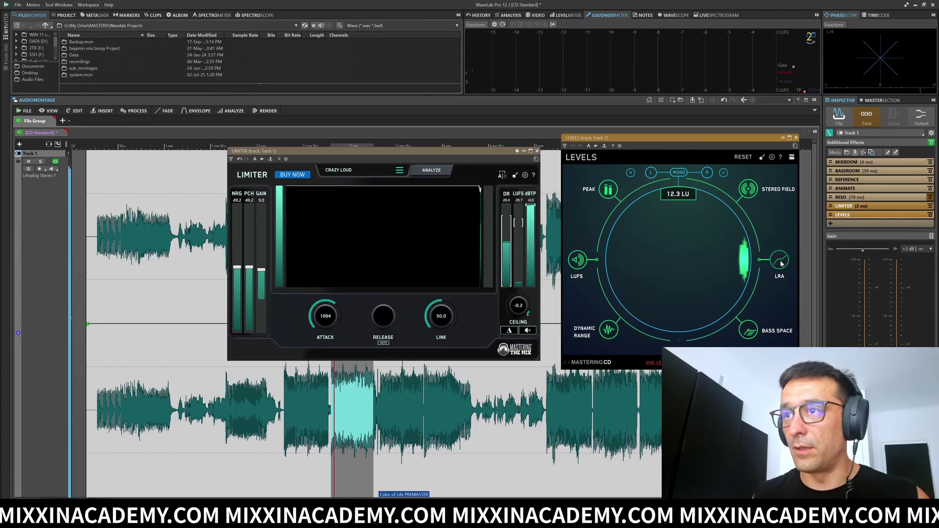
{"action": "left_click", "coordinate": [578, 261]}
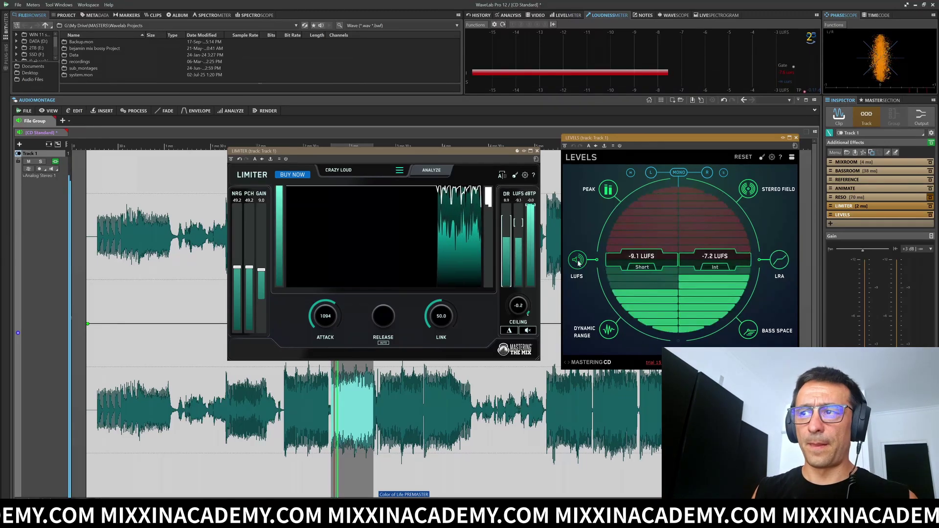
{"action": "key", "text": "space"}
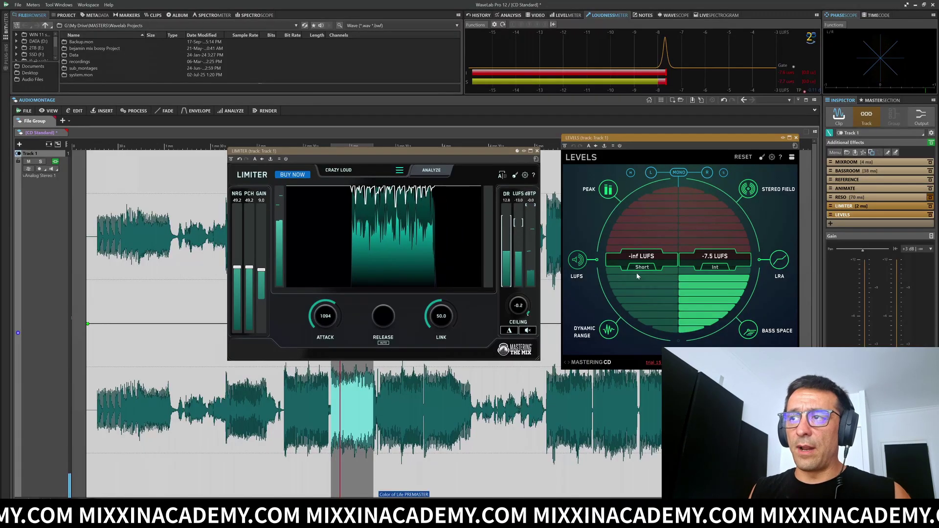
{"action": "key", "text": "space"}
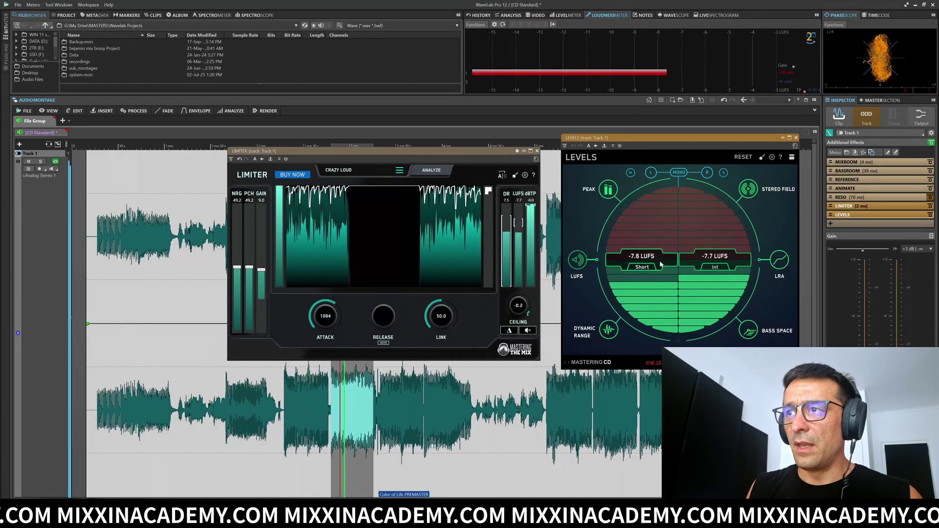
Check dynamic range, peak, LRA, stereo field and bass space in LEVELS during playback, completing the mute-kick-and-bass calibration, and stop.
{"action": "left_click", "coordinate": [616, 330]}
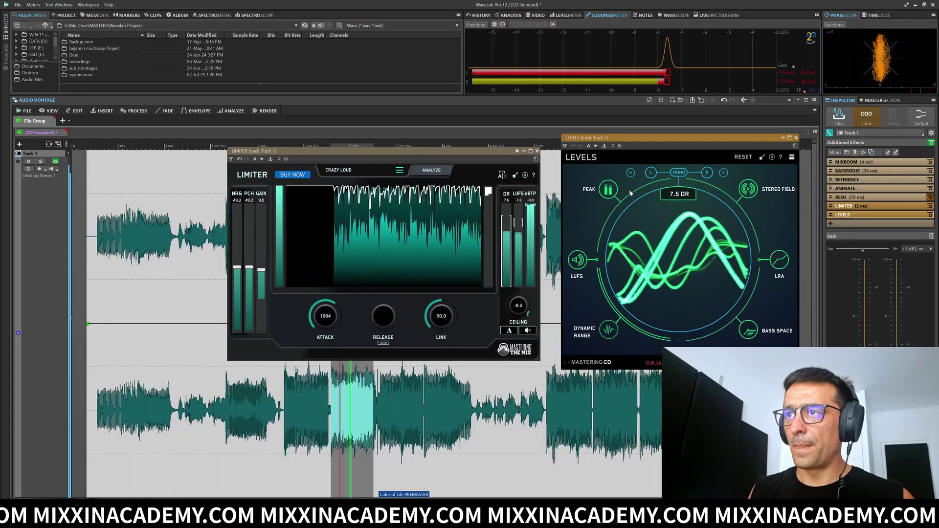
{"action": "left_click", "coordinate": [608, 190]}
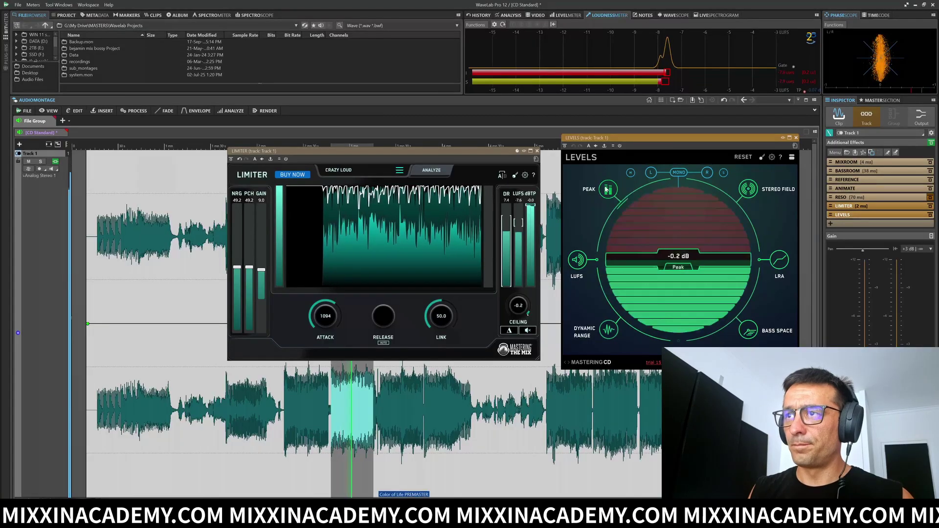
{"action": "left_click", "coordinate": [780, 260]}
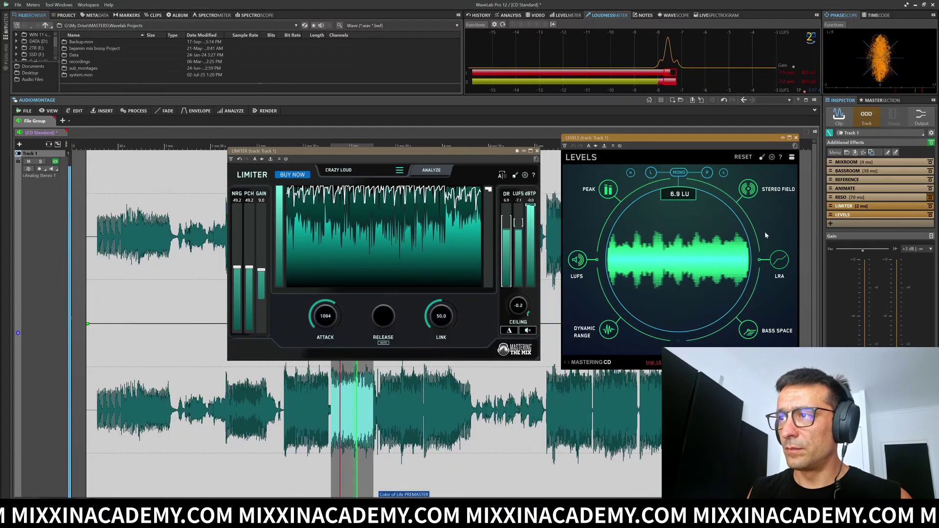
{"action": "left_click", "coordinate": [748, 190]}
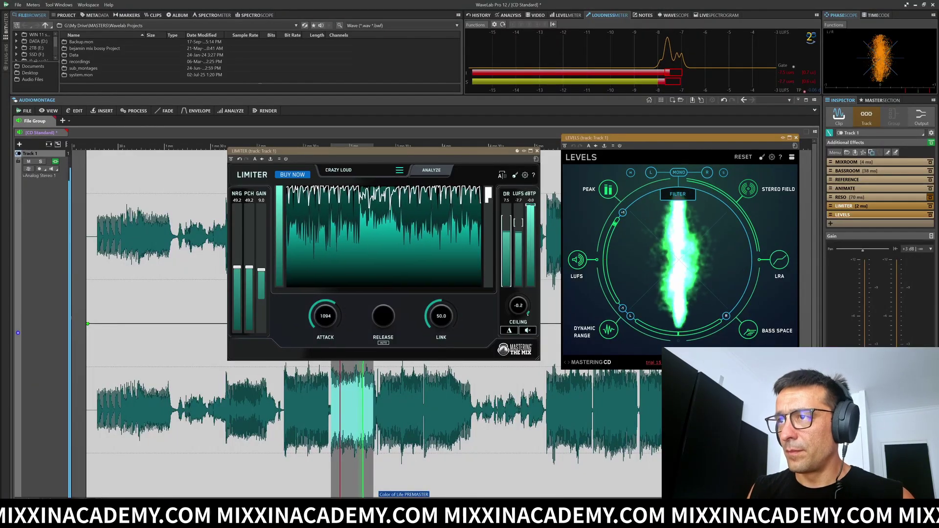
{"action": "left_click", "coordinate": [750, 333]}
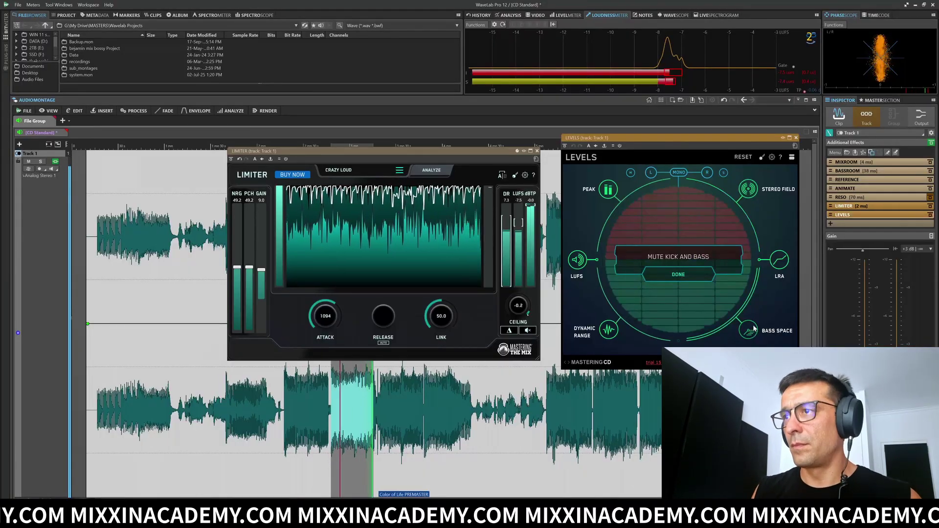
{"action": "left_click", "coordinate": [684, 280]}
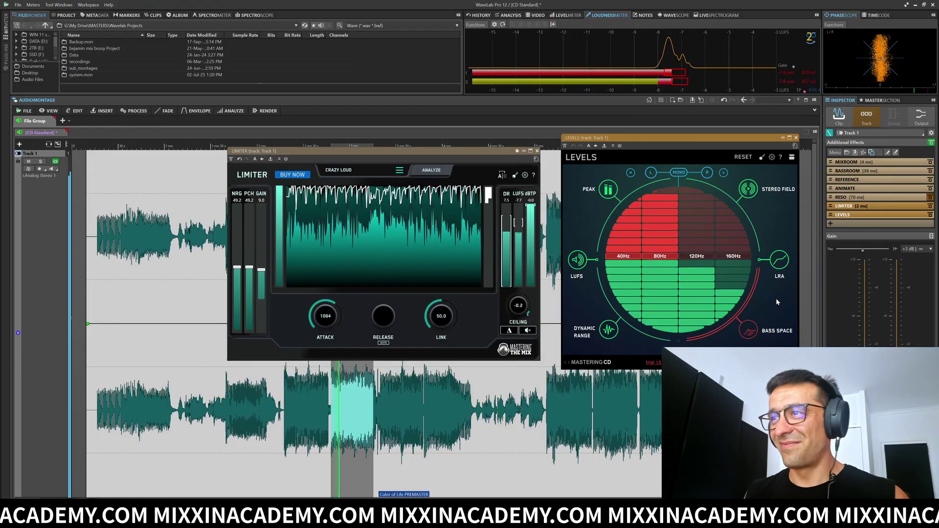
{"action": "key", "text": "space"}
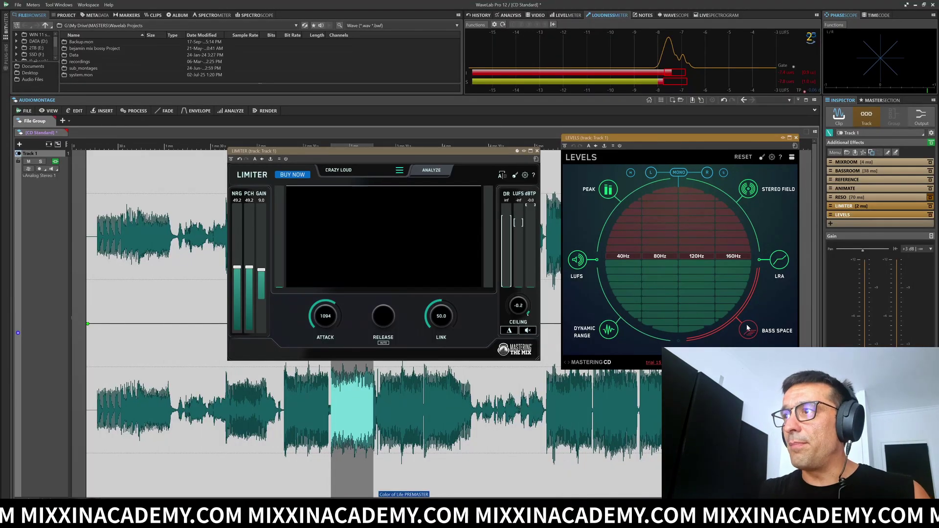
Open the REFERENCE, ANIMATE, BASSROOM and MIXROOM plugins, place MIXROOM and BASSROOM side by side, and bring REFERENCE to the front.
{"action": "left_click", "coordinate": [847, 179]}
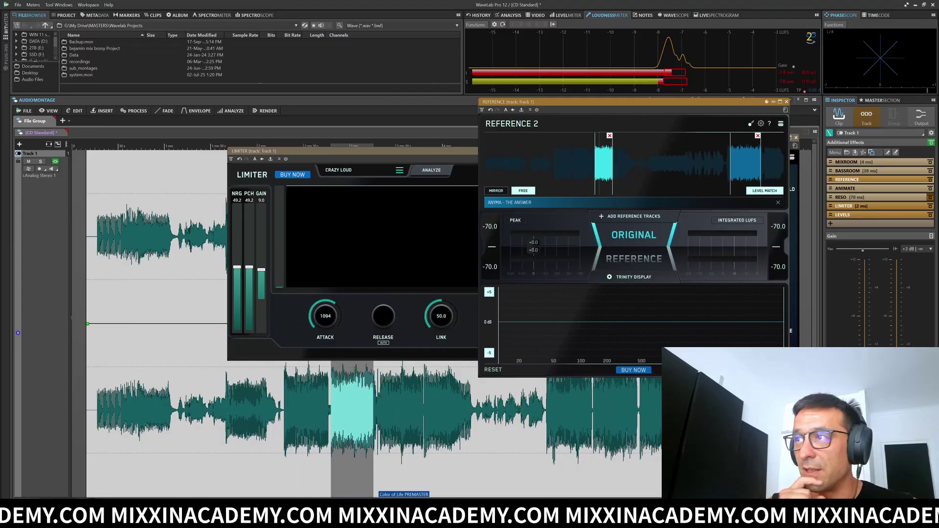
{"action": "left_click", "coordinate": [865, 188]}
{"action": "left_click", "coordinate": [866, 171]}
{"action": "left_click", "coordinate": [871, 162]}
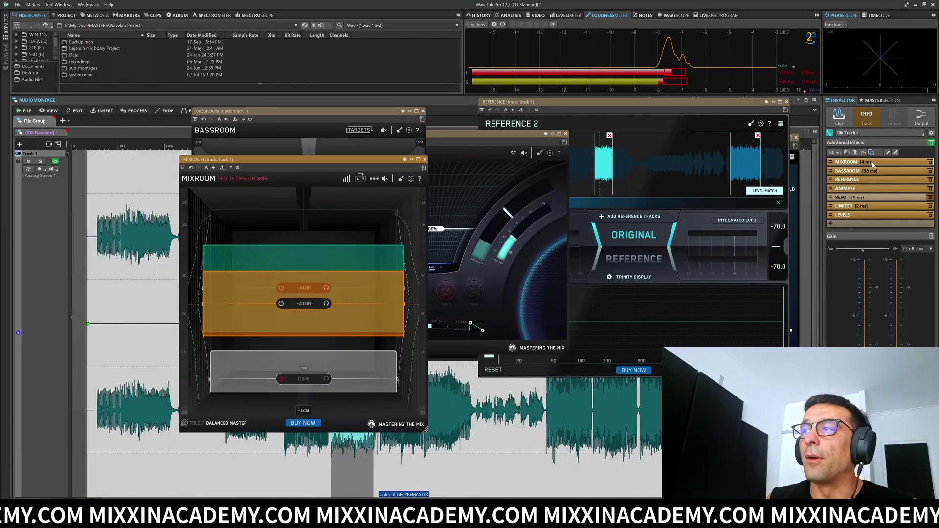
{"action": "left_click_drag", "start_coordinate": [339, 161], "coordinate": [135, 101]}
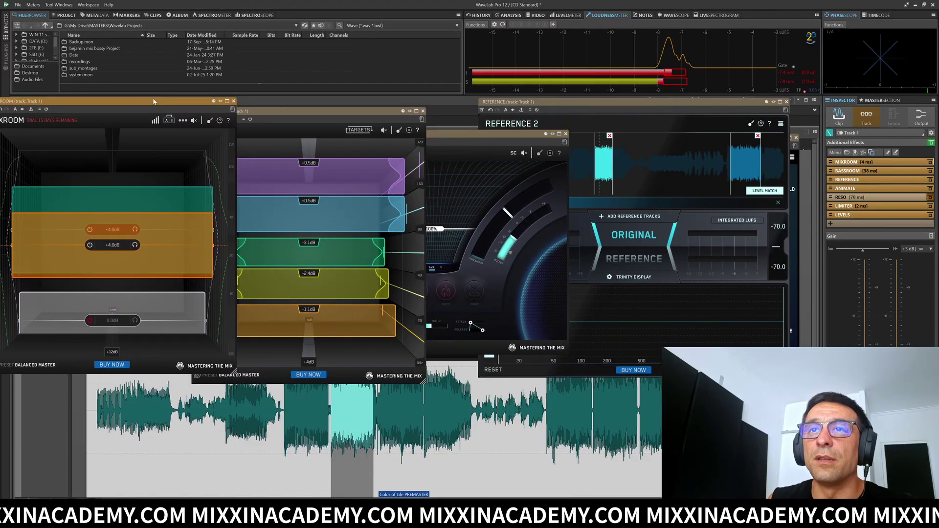
{"action": "left_click_drag", "start_coordinate": [269, 113], "coordinate": [302, 100]}
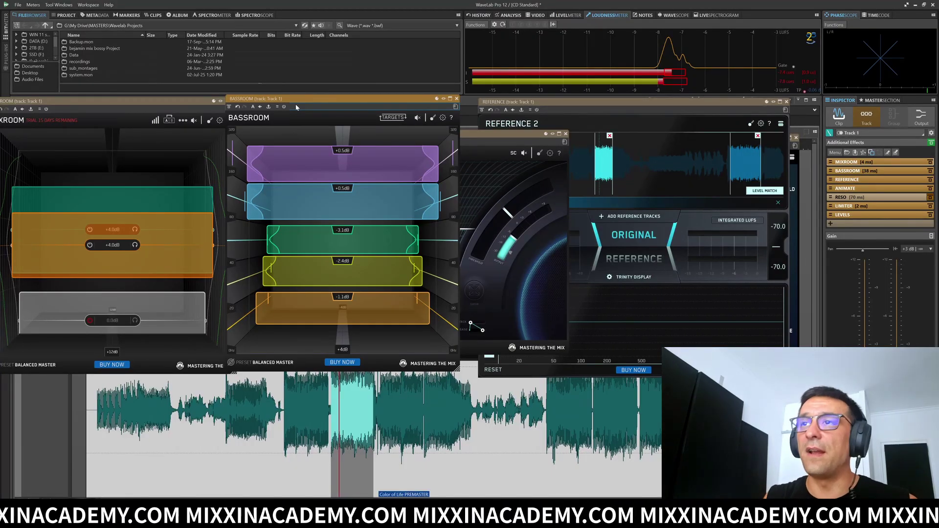
{"action": "left_click", "coordinate": [630, 107]}
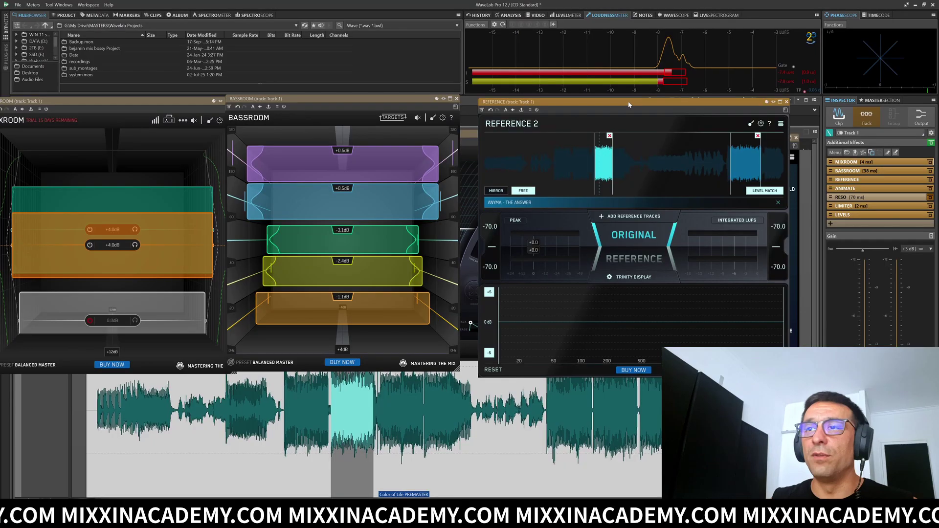